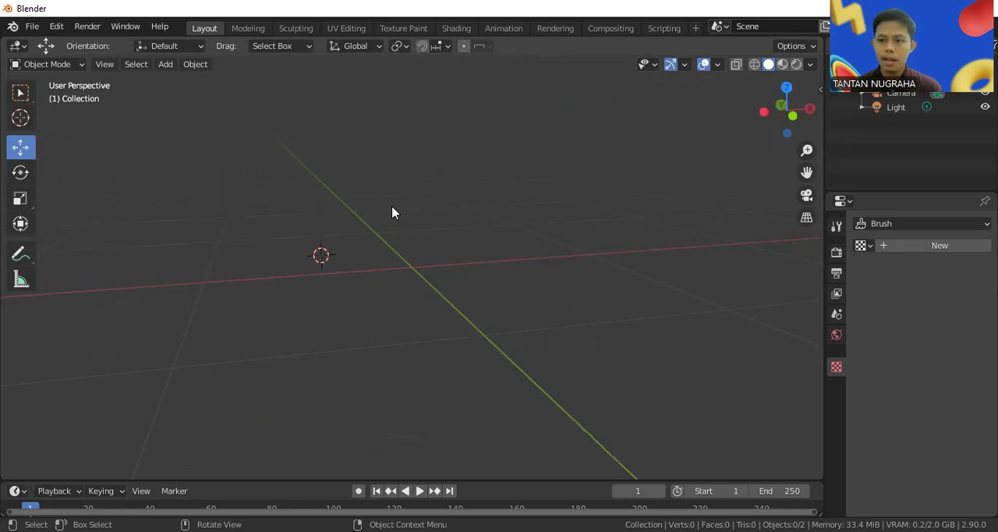
Add a 2 m grid mesh with 10 X and 10 Y subdivisions to the scene
key(shift+a)
mouse_move(392, 212)
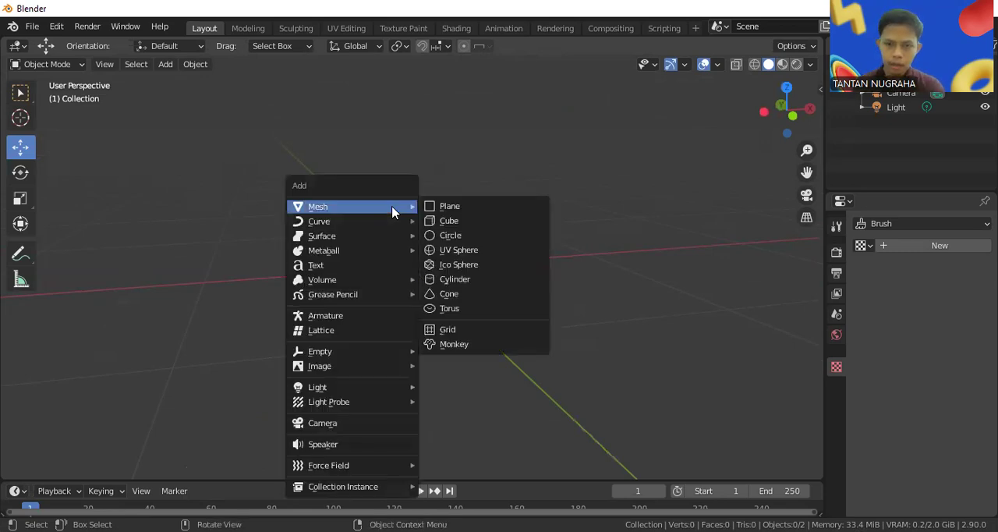
click(483, 330)
middle_drag(467, 310, 520, 281)
middle_drag(507, 241, 530, 212)
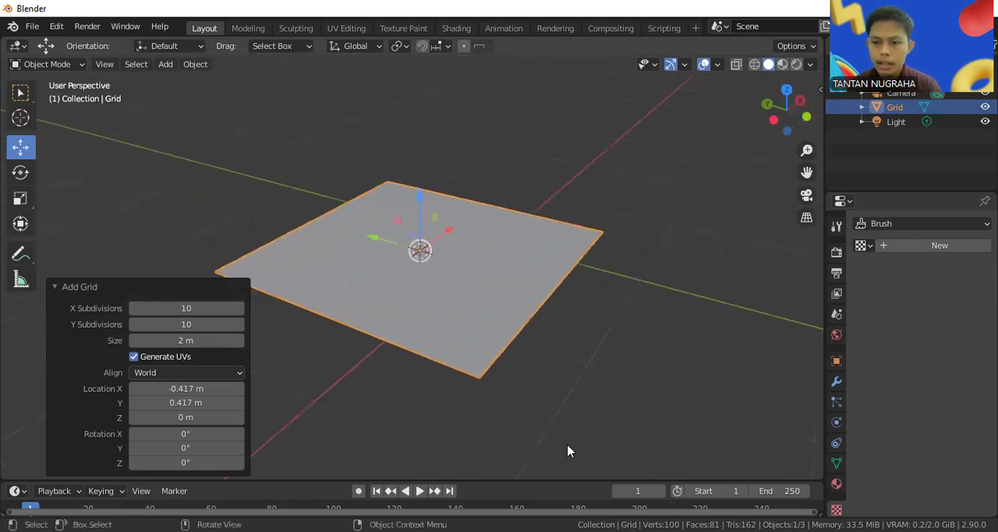
Add a Subdivision Surface modifier to the grid
mouse_move(840, 364)
mouse_down()
mouse_move(854, 380)
mouse_move(813, 358)
mouse_up()
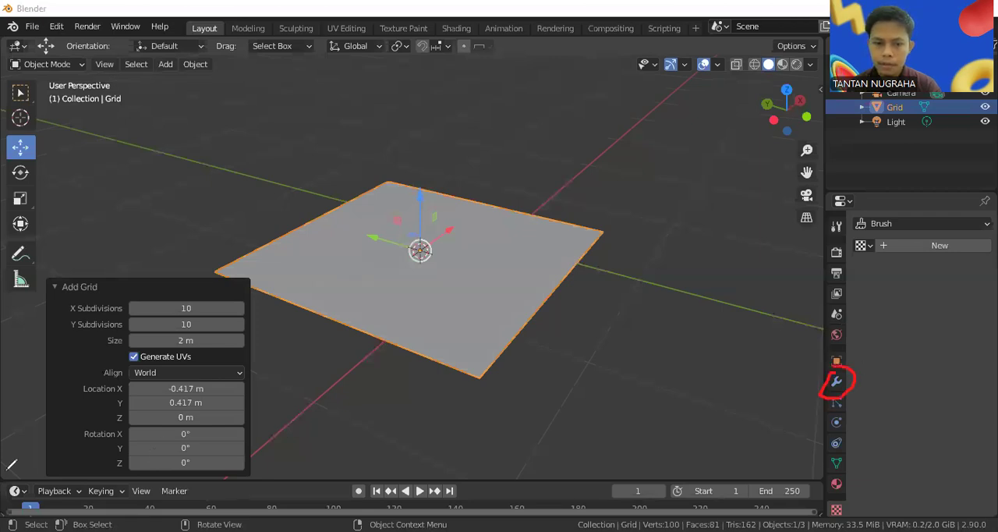
click(832, 382)
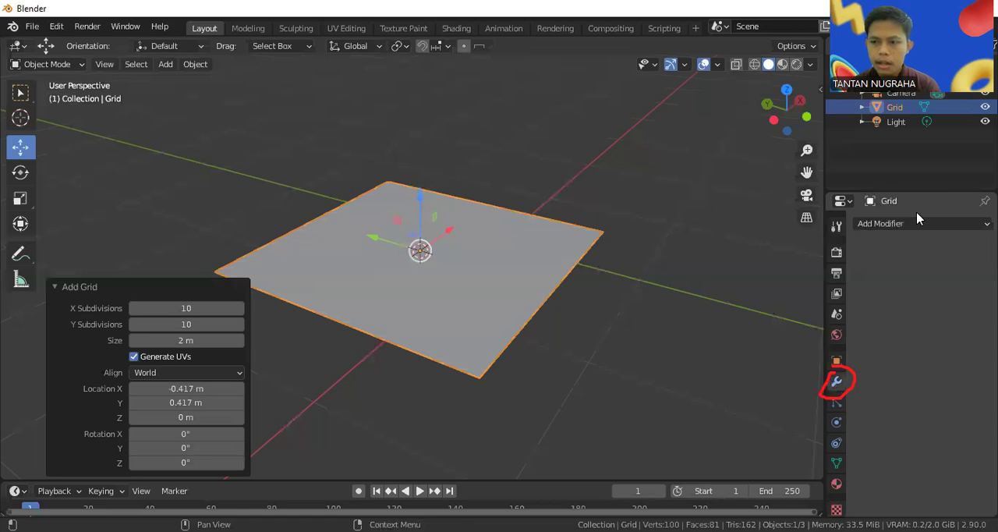
click(924, 225)
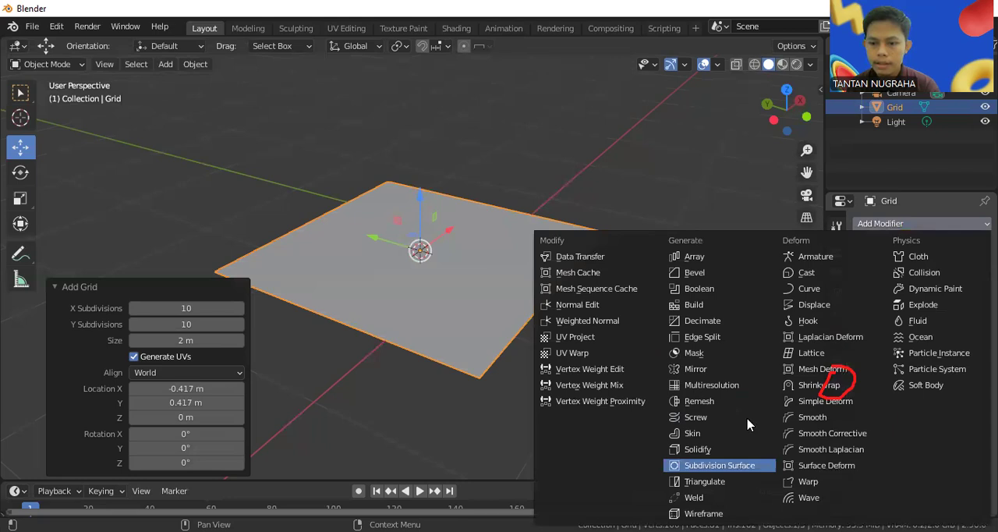
click(755, 465)
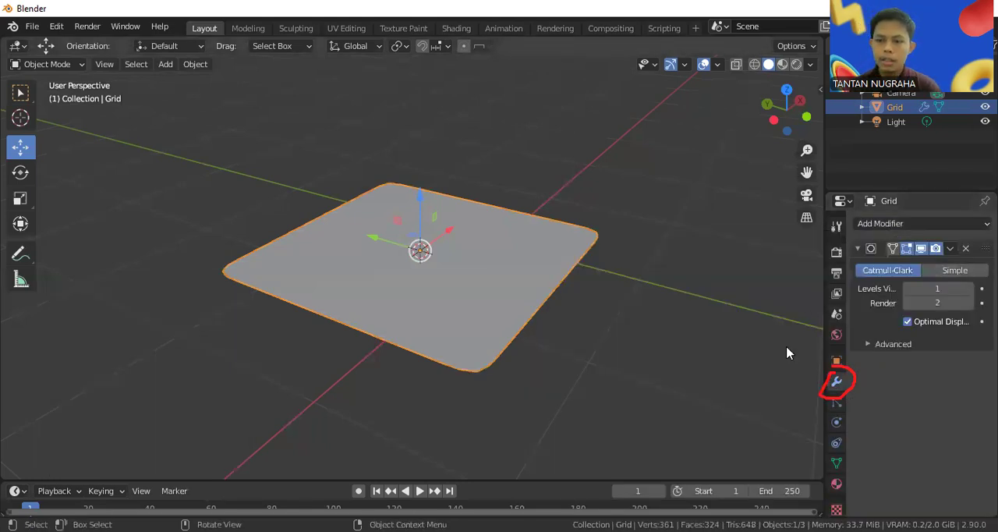
Set the grid's subdivision modifier to Simple with a viewport level of 3 and apply it
drag(960, 251, 919, 262)
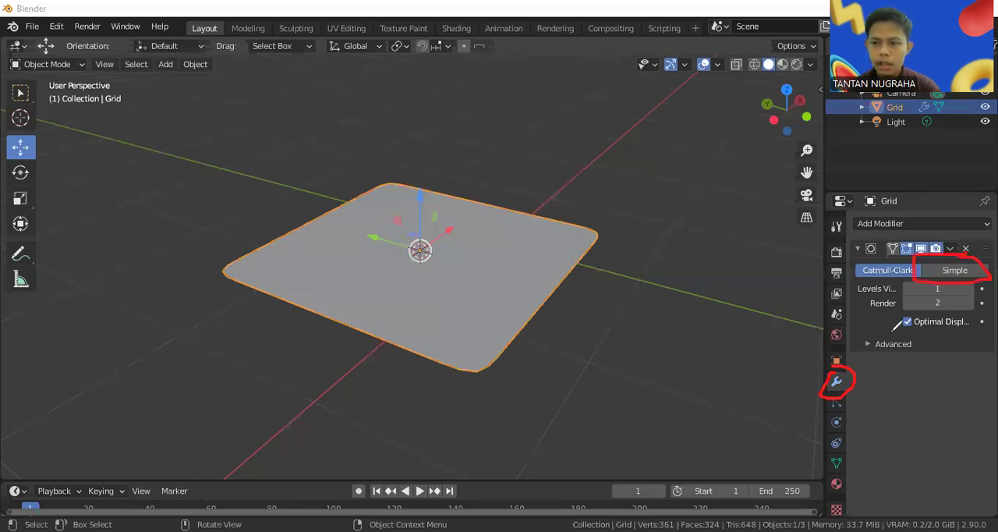
click(944, 272)
click(943, 291)
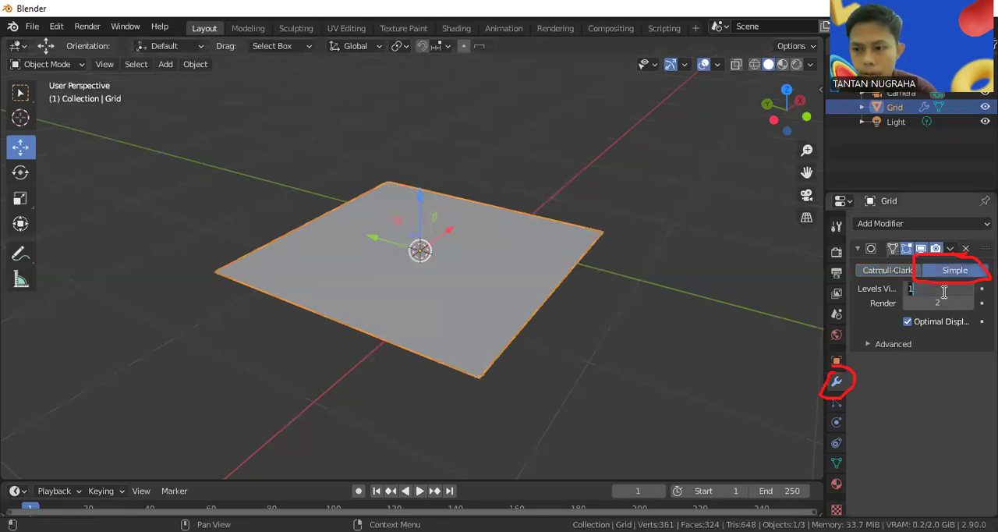
text(3)
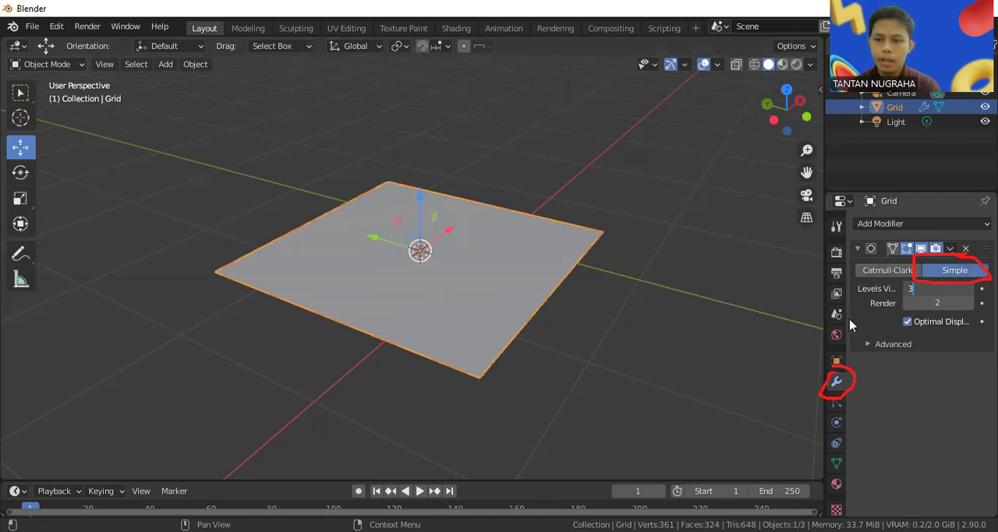
key(Return)
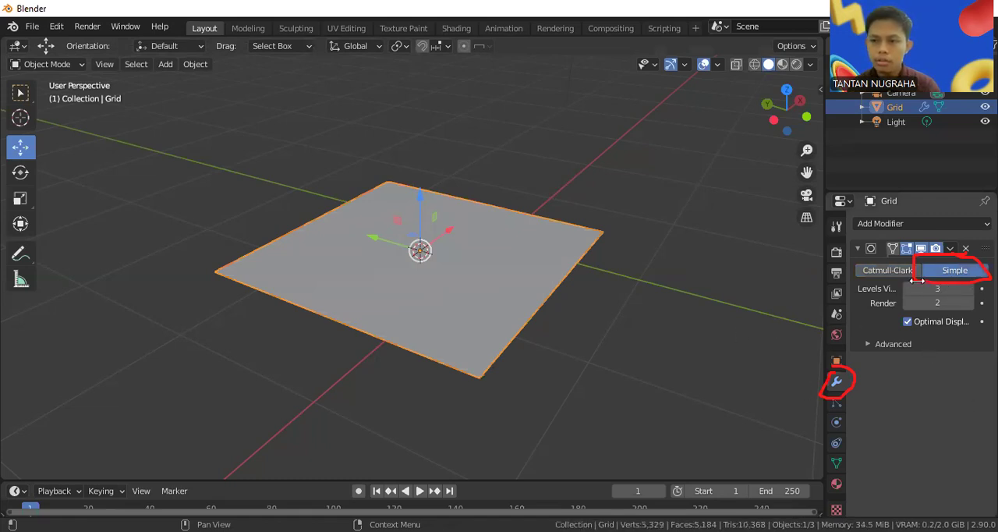
click(950, 248)
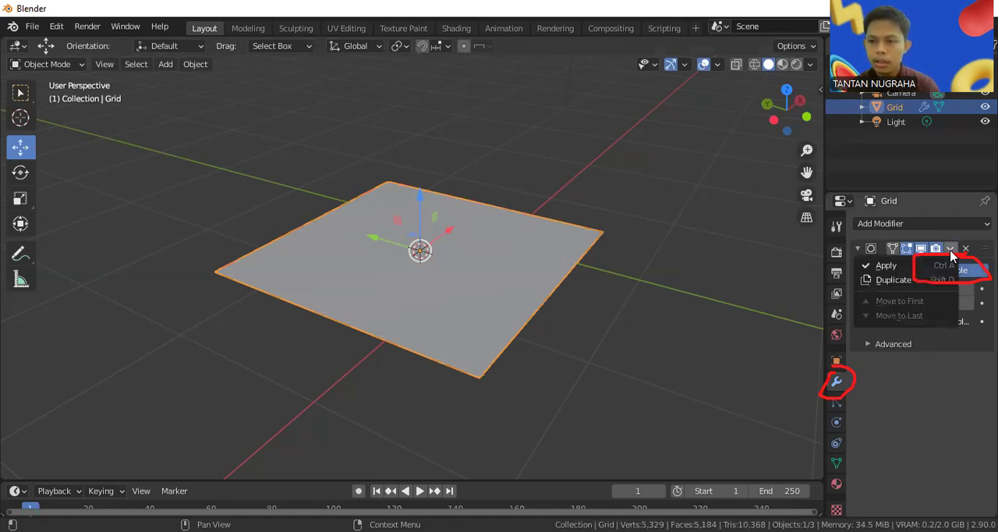
click(899, 267)
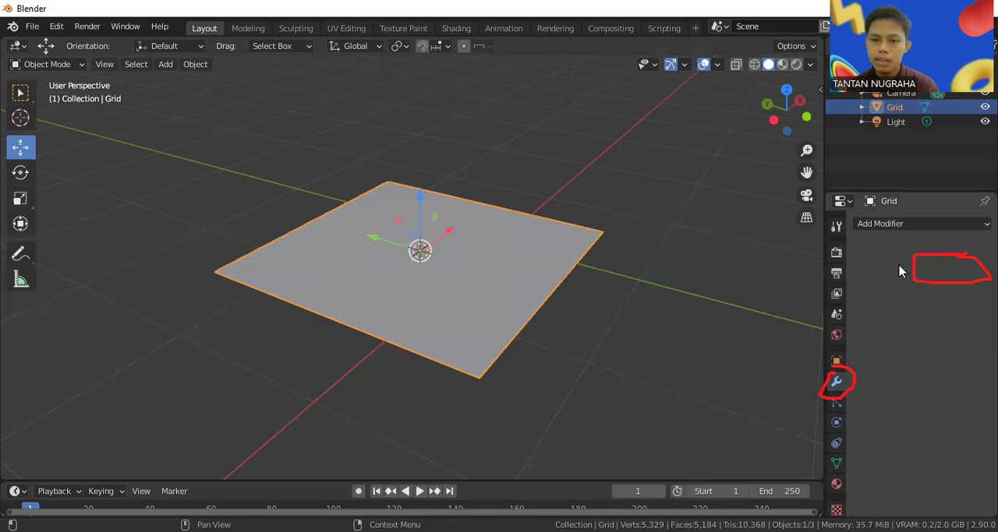
Switch the grid from Object Mode to Edit Mode
click(76, 65)
click(74, 97)
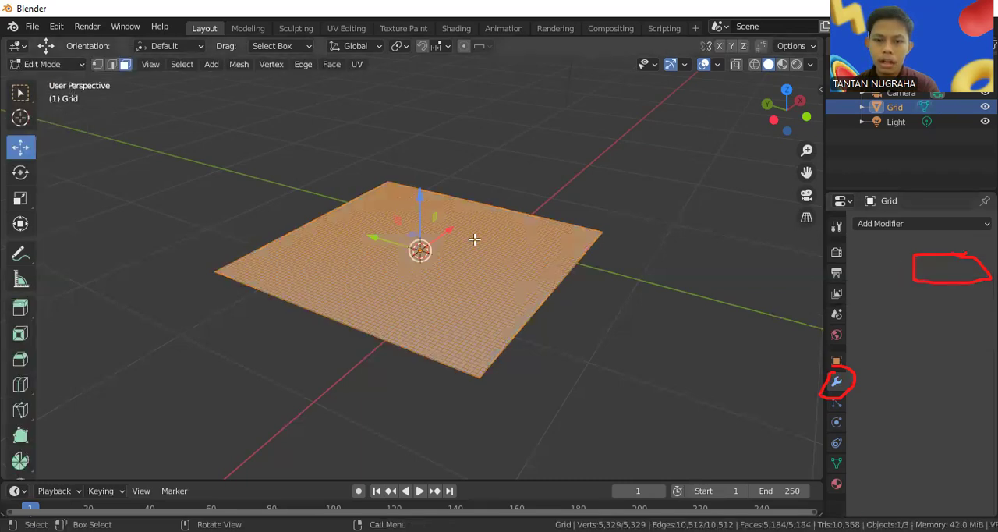
scroll(476, 240, up, 1)
scroll(476, 239, up, 2)
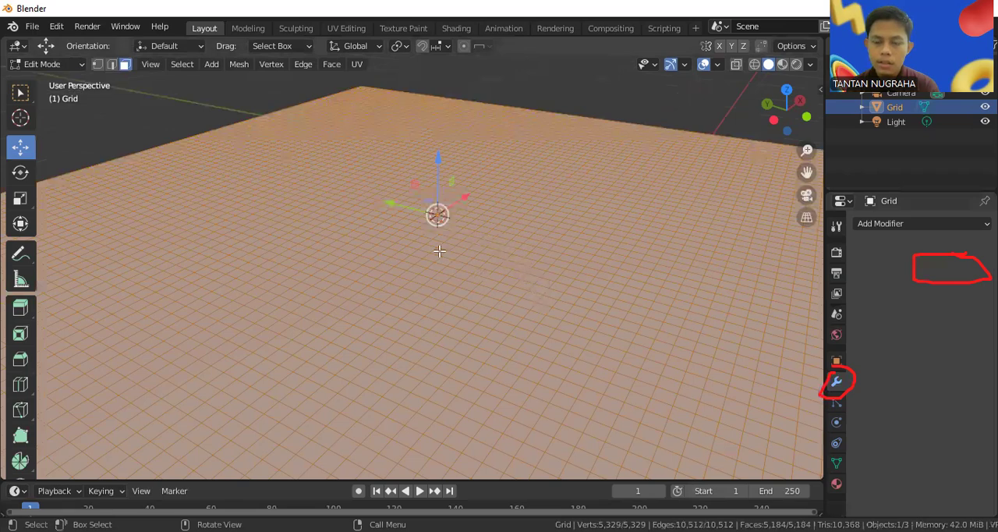
scroll(437, 250, down, 3)
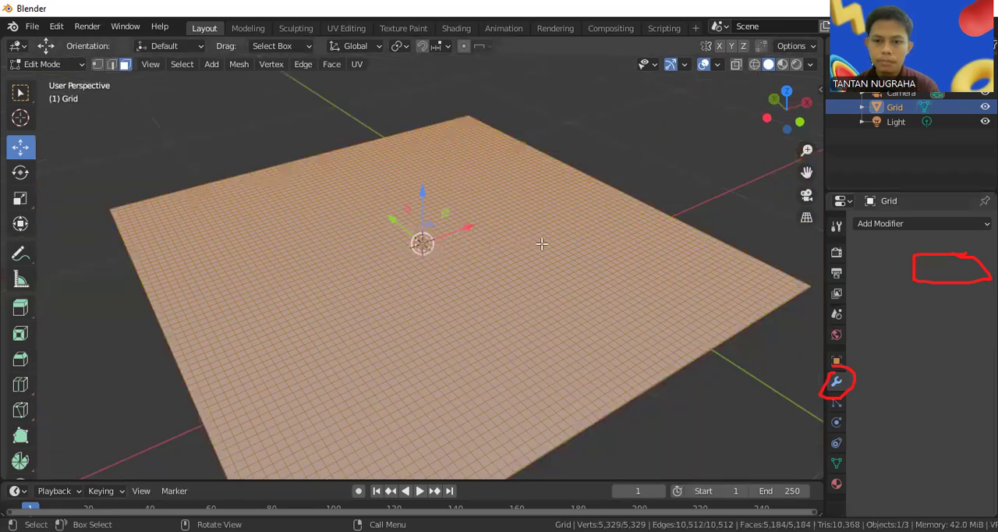
Select a single face near the grid's side edge and raise it about 0.23 m along Z as a spike
middle_drag(563, 297, 487, 217)
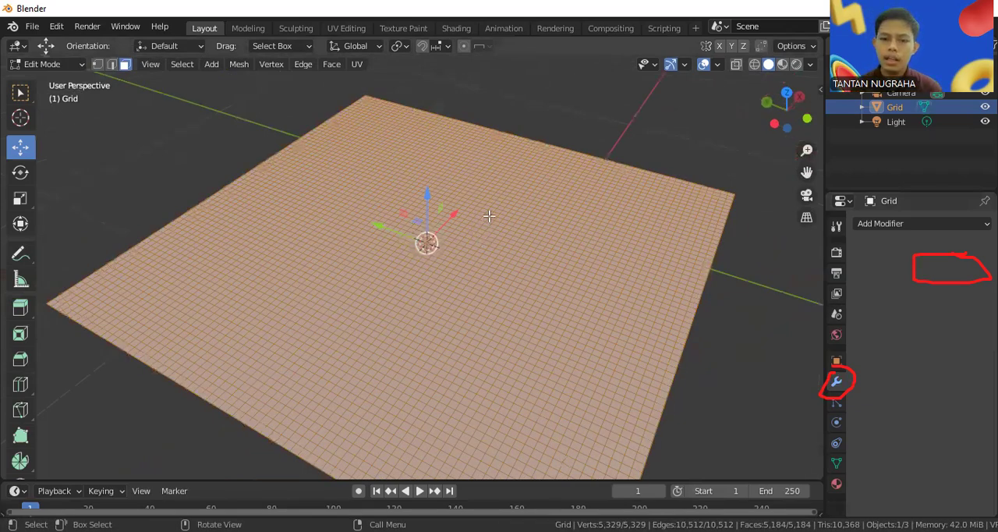
middle_drag(488, 216, 474, 181)
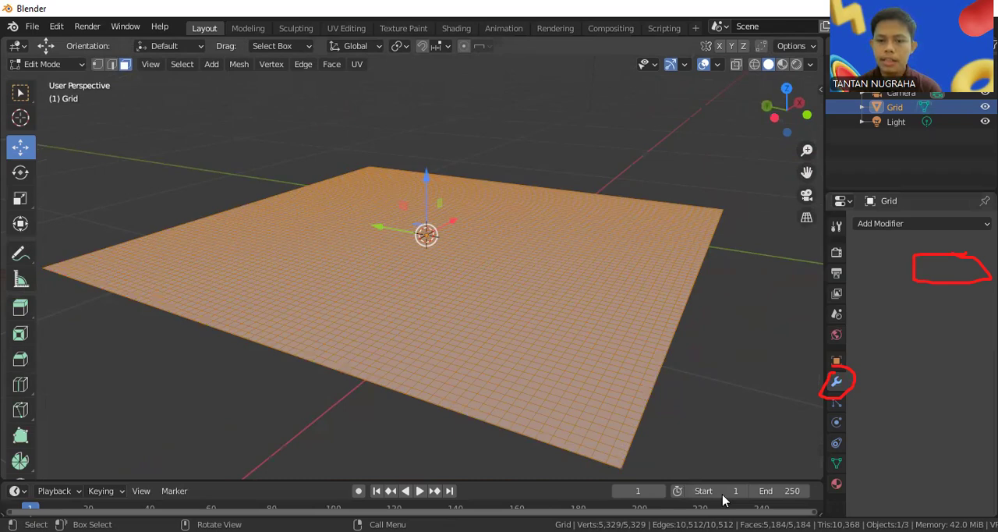
middle_drag(348, 299, 242, 224)
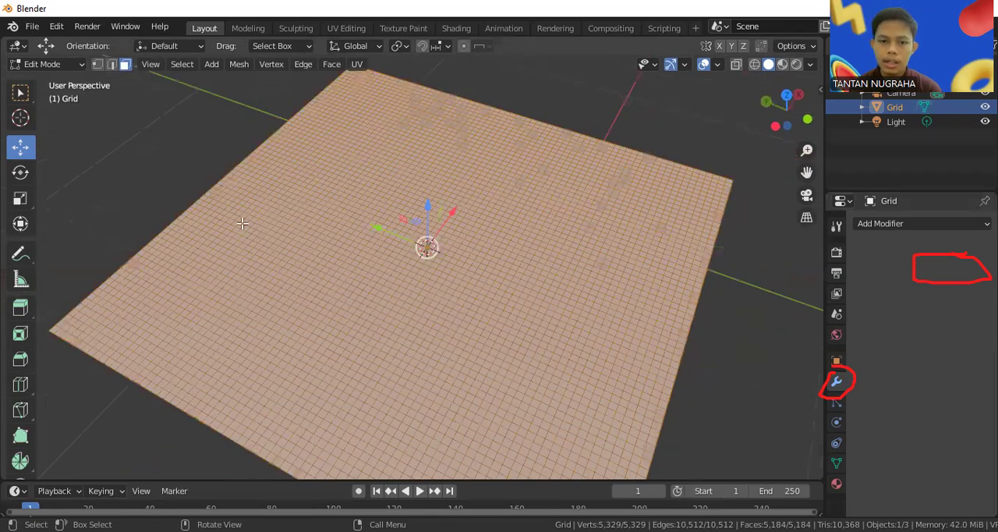
click(242, 224)
middle_drag(370, 244, 351, 216)
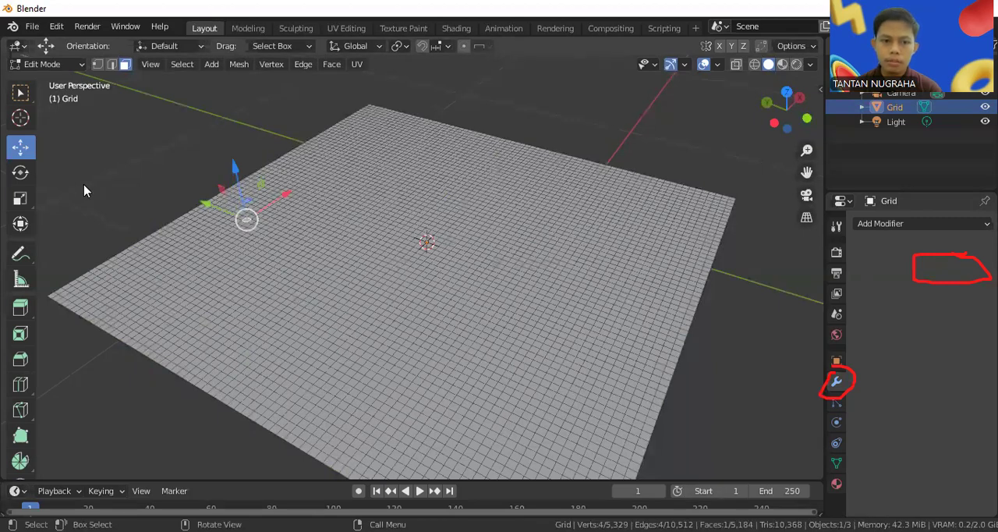
drag(10, 134, 34, 163)
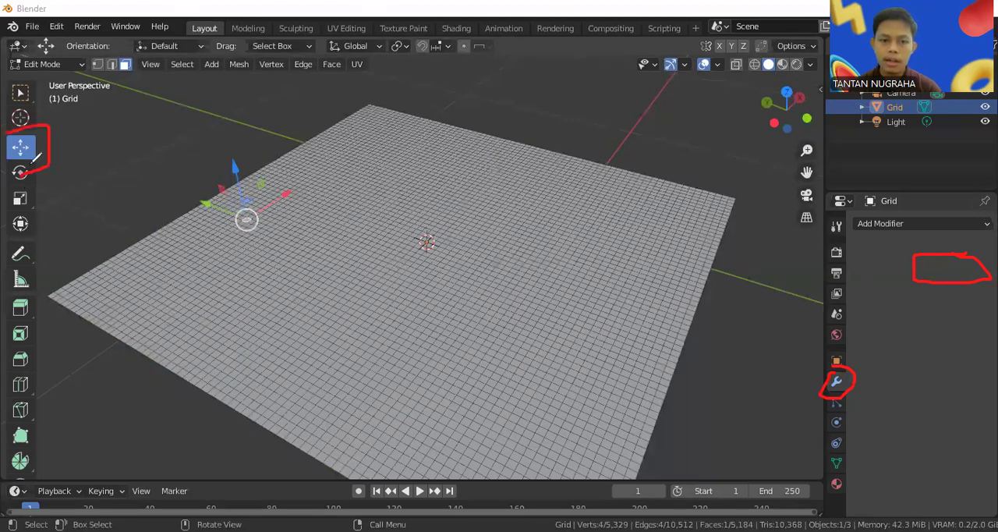
drag(233, 148, 250, 136)
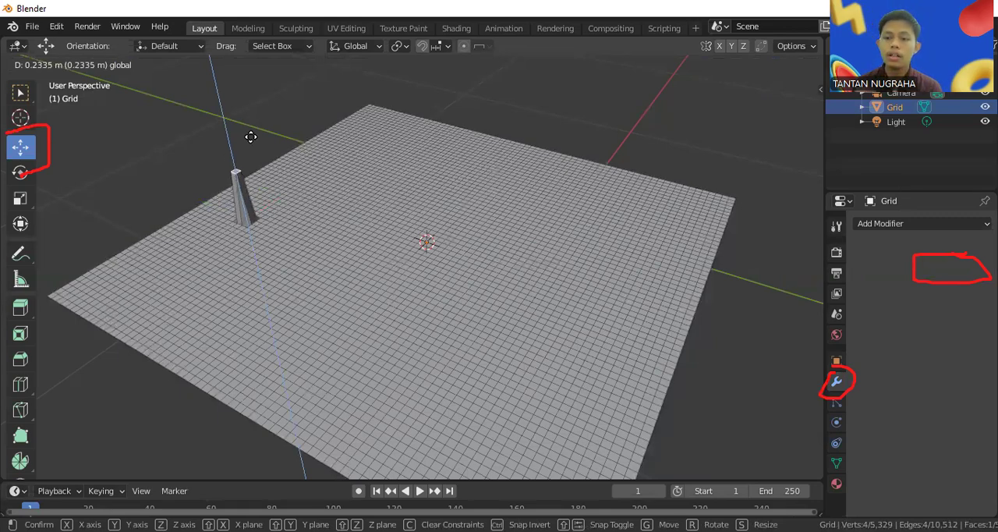
drag(250, 137, 247, 129)
Try raising two separate faces beyond the spike by about 0.24 m along Z, and undo the move
middle_drag(328, 236, 330, 196)
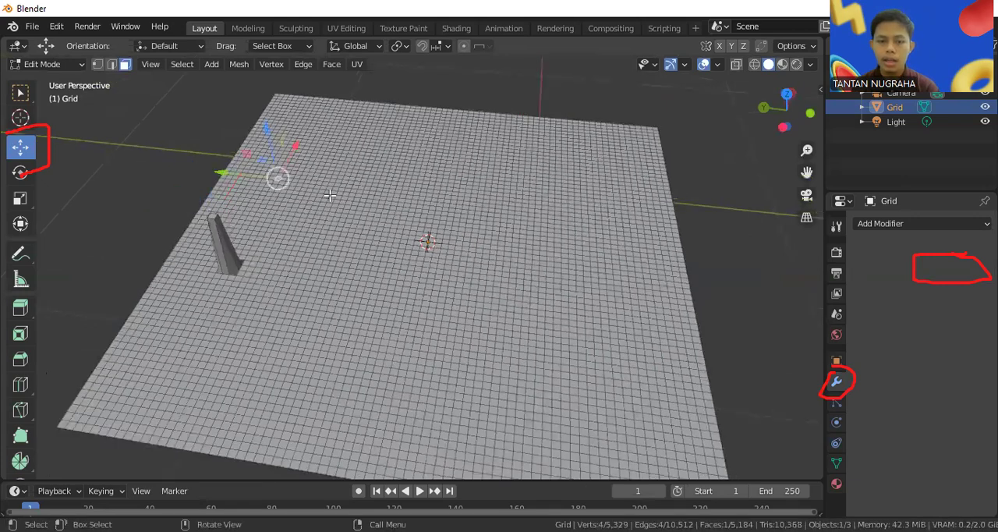
shift+click(324, 170)
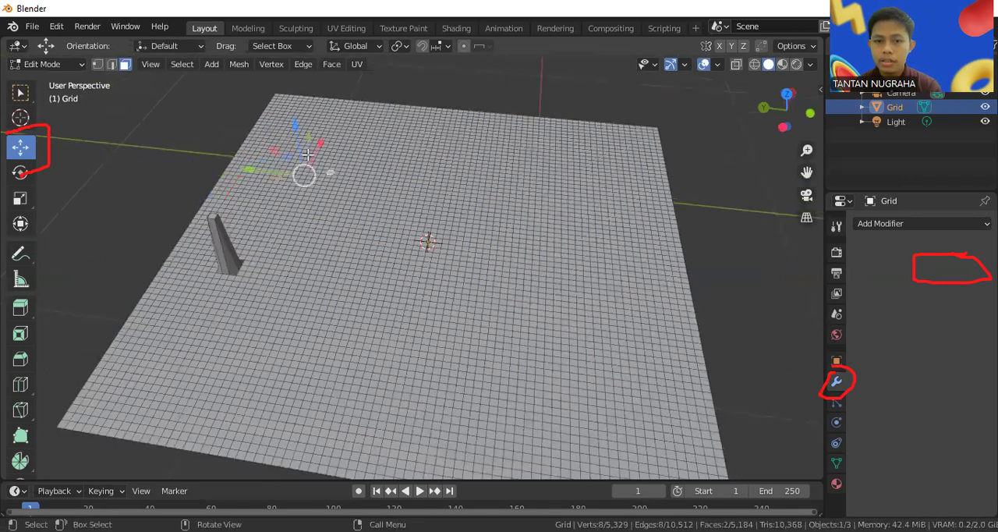
drag(296, 143, 290, 91)
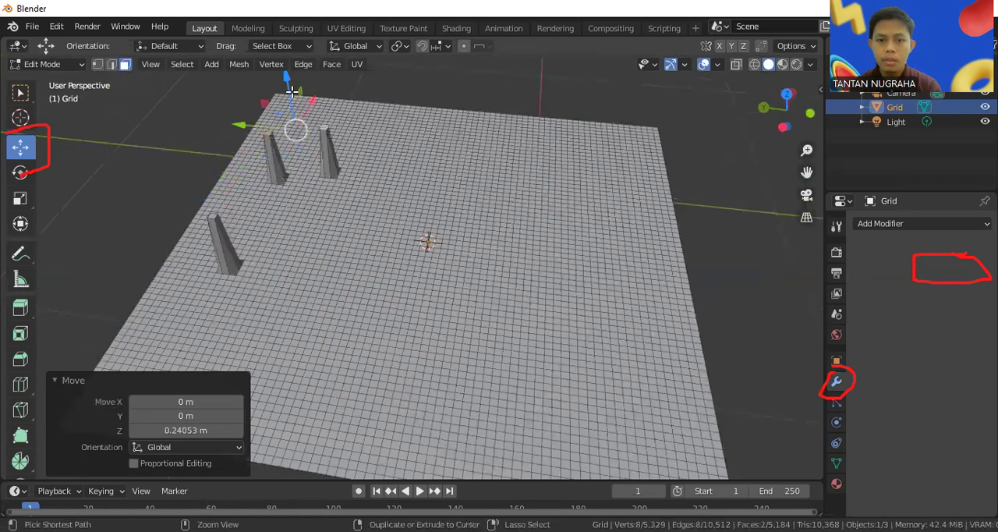
key(ctrl+z)
mouse_move(472, 196)
middle_down()
mouse_move(456, 147)
mouse_move(474, 213)
middle_up()
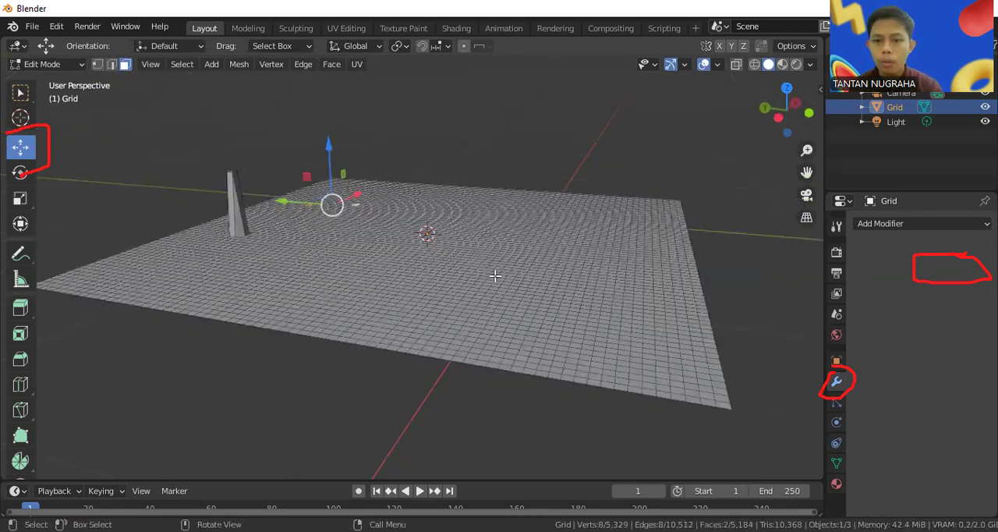
middle_drag(495, 276, 490, 305)
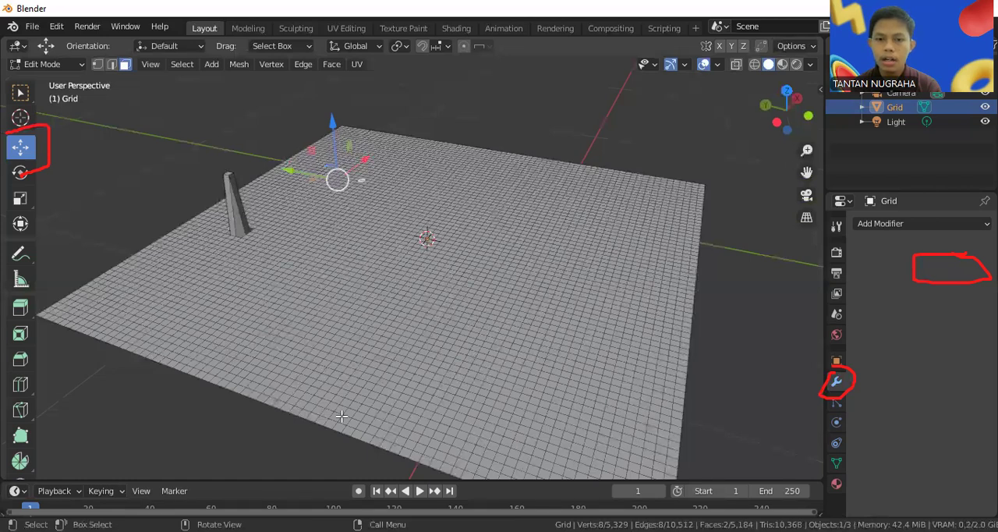
mouse_move(300, 217)
mouse_down()
mouse_move(410, 155)
mouse_move(612, 188)
mouse_up()
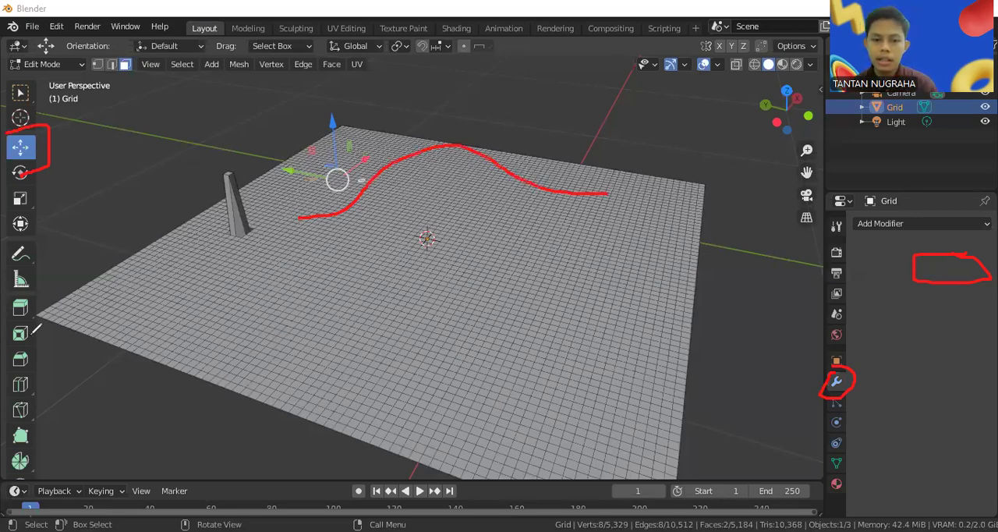
key(Escape)
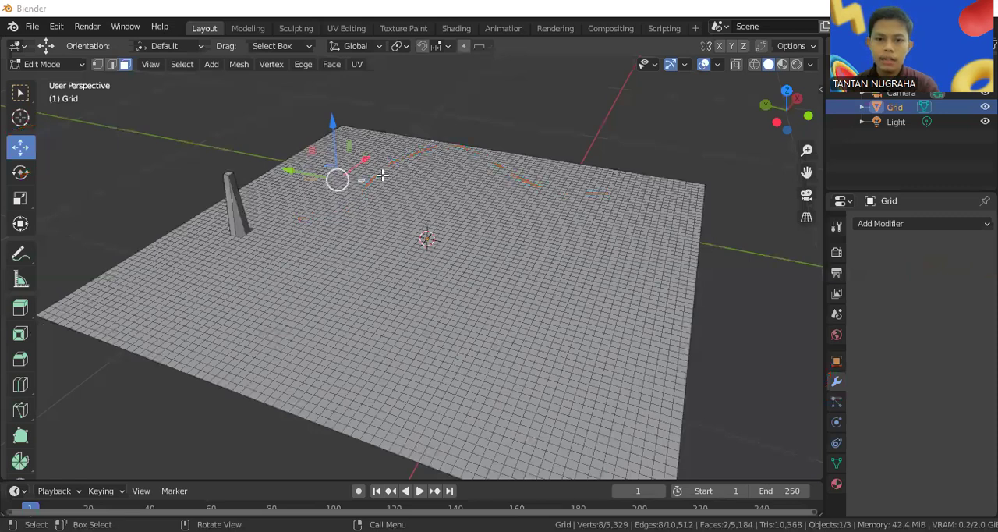
Clear the face selection and turn on Proportional Editing
click(382, 176)
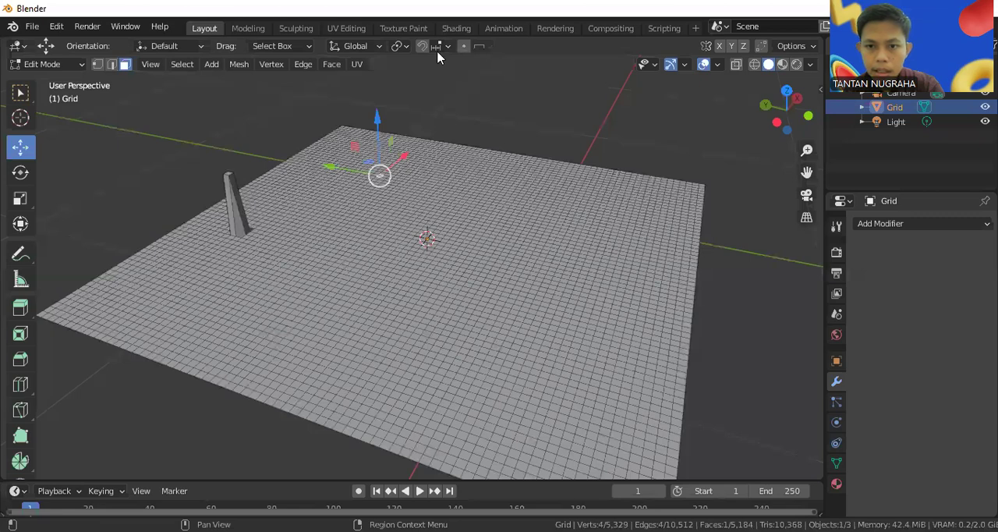
drag(455, 41, 458, 34)
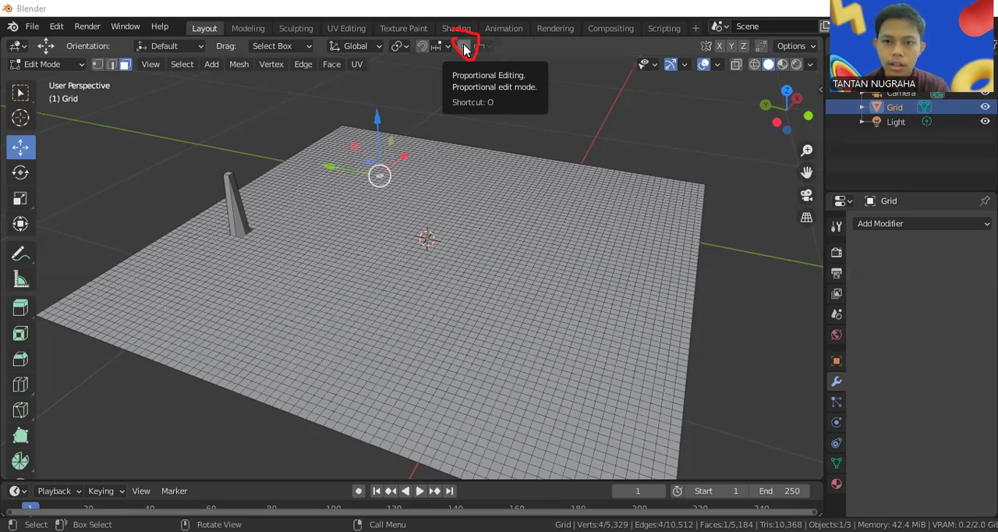
click(569, 101)
key(o)
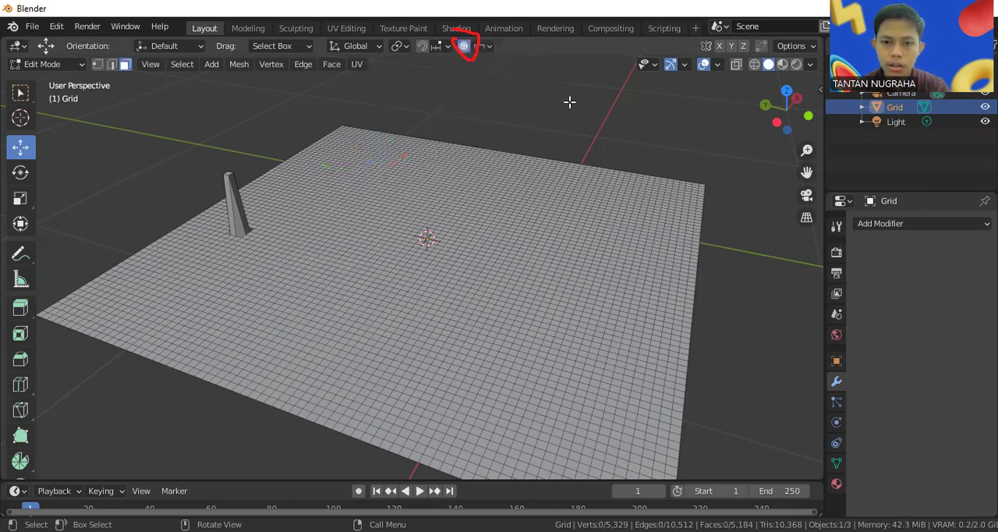
Select a face near the grid's far corner and set the proportional editing falloff to Smooth with Connected Only enabled
click(345, 185)
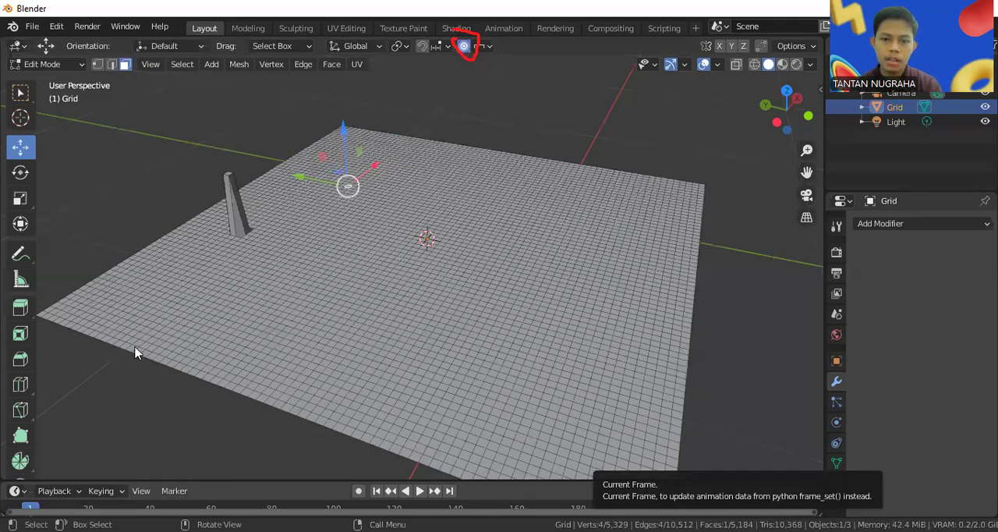
drag(346, 167, 345, 148)
key(Escape)
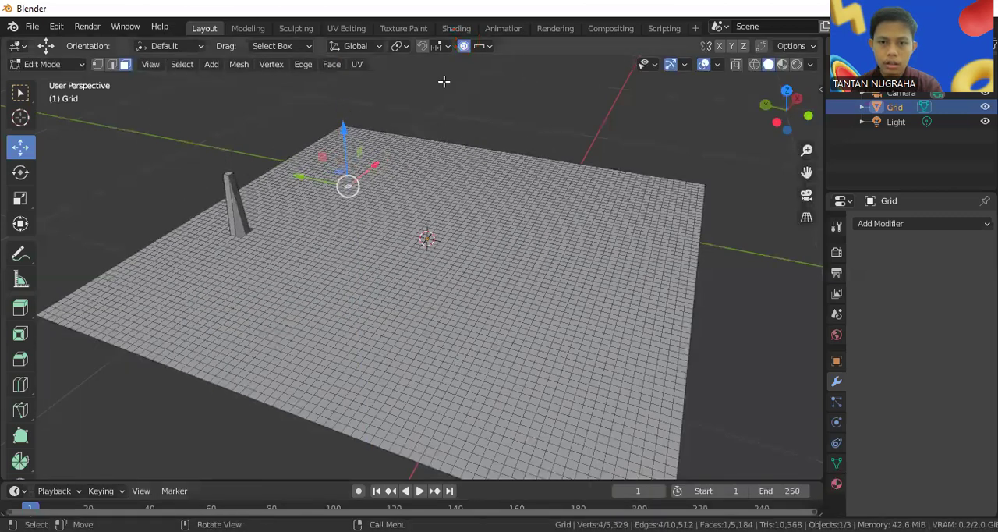
click(480, 47)
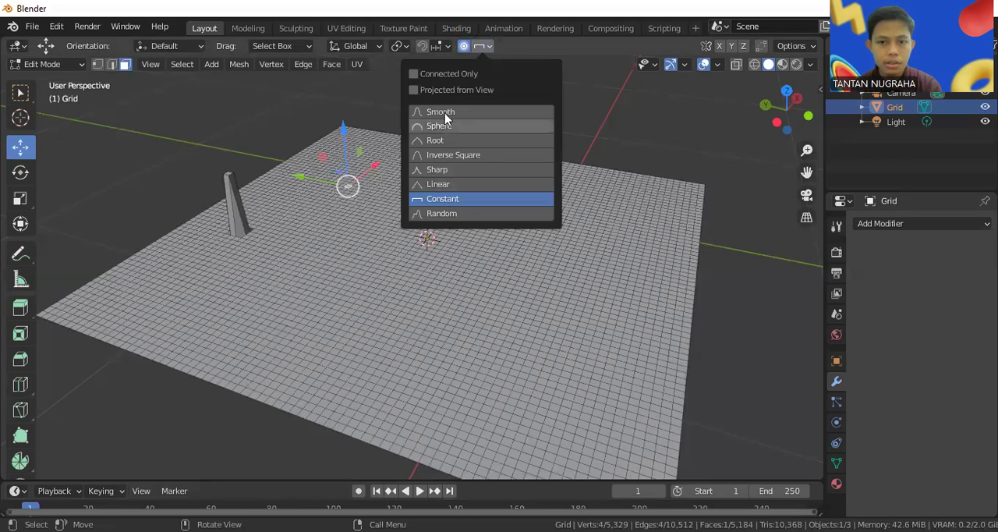
click(446, 115)
click(481, 73)
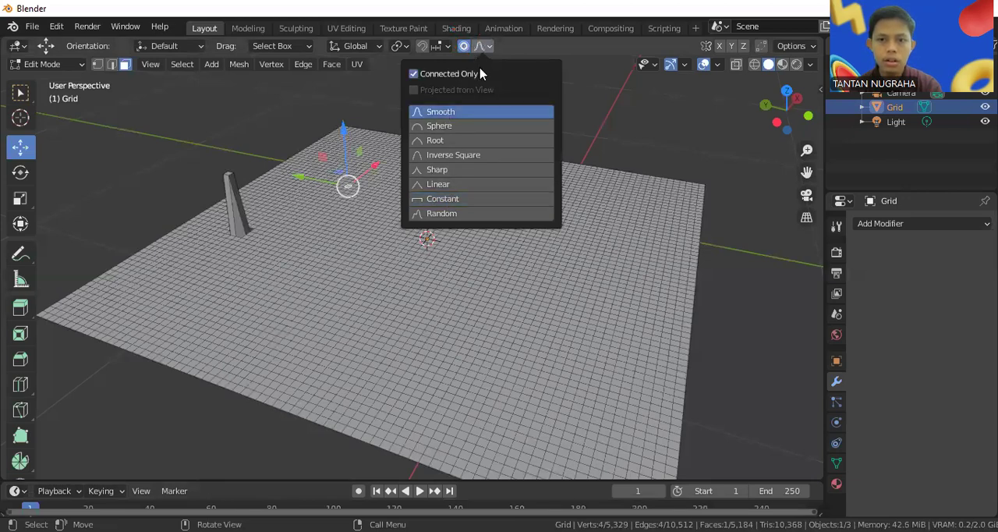
Raise the selected face near the far corner by about 0.28 m along Z with Smooth falloff
drag(344, 126, 339, 68)
middle_drag(436, 154, 455, 85)
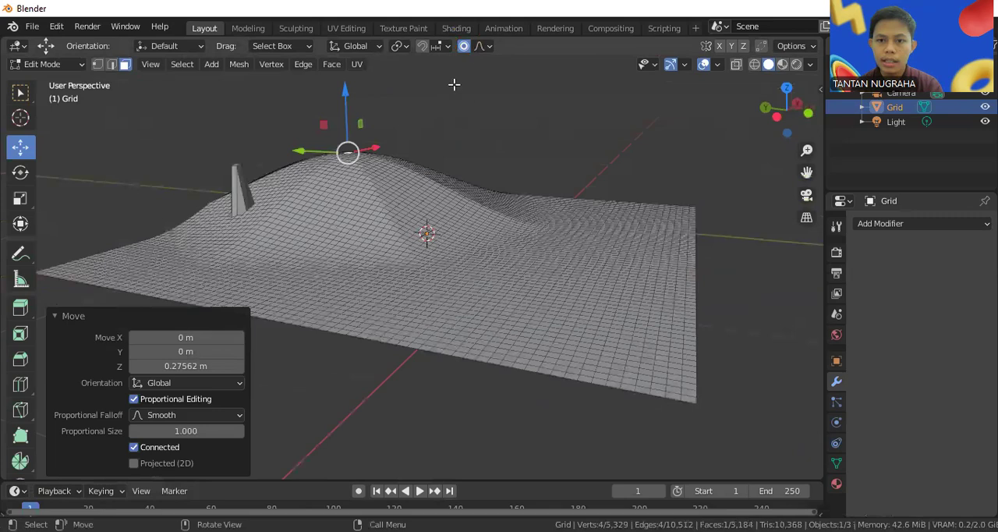
click(481, 48)
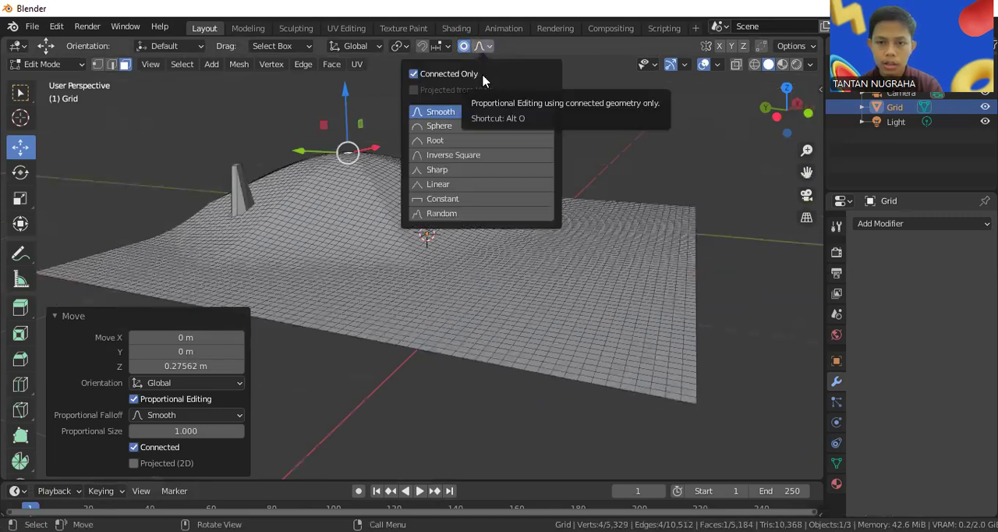
middle_drag(577, 170, 482, 158)
middle_drag(368, 164, 527, 185)
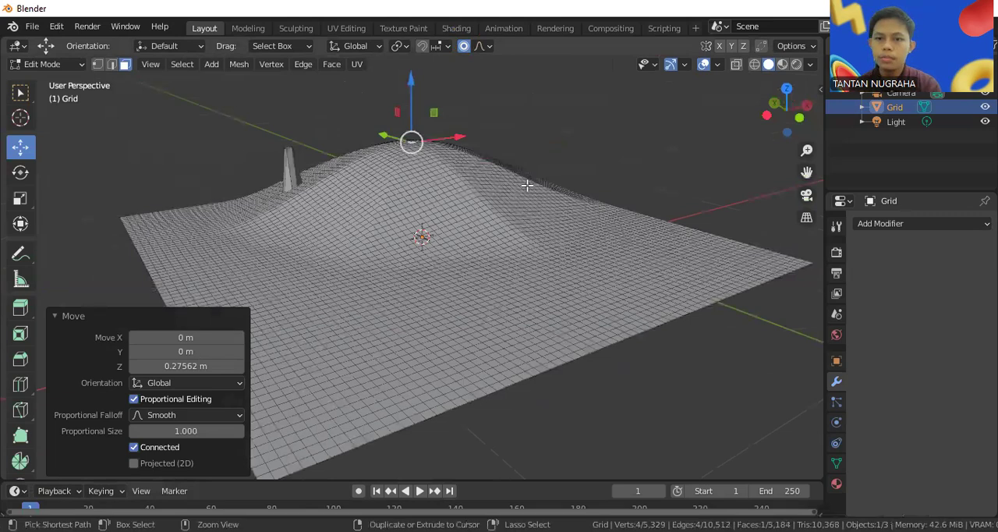
Try raising a second face near the grid's opposite side by about 0.22 m along Z, and undo both hills
click(659, 266)
drag(662, 232, 651, 153)
middle_drag(651, 153, 693, 170)
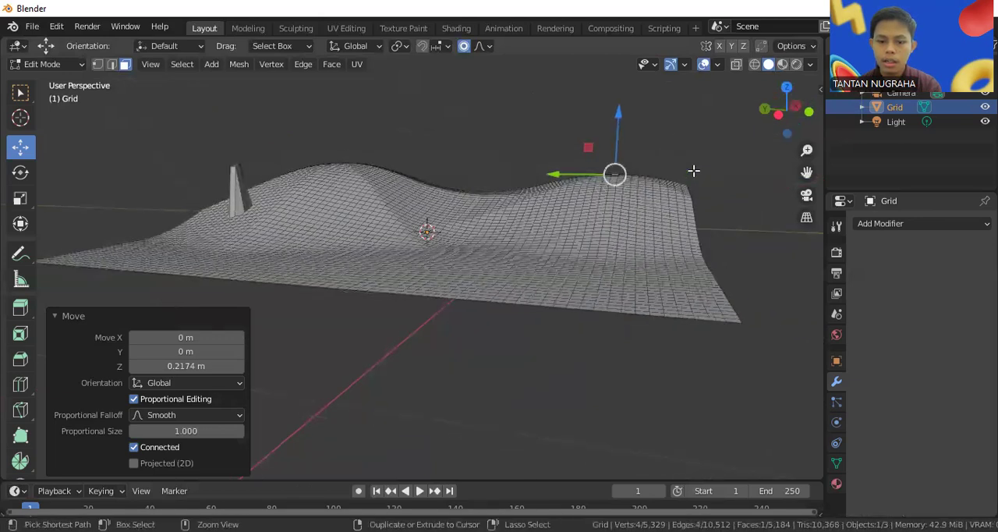
key(ctrl+z)
key(ctrl+z)
key(ctrl+z)
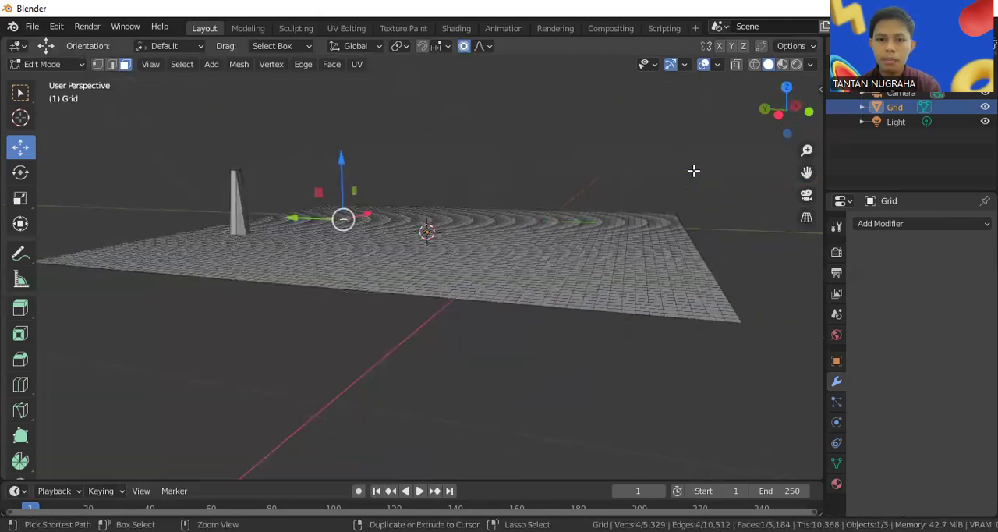
Select a face on the far part of the grid and set the proportional editing falloff to Random
middle_drag(487, 209, 492, 270)
middle_drag(467, 227, 451, 190)
click(450, 187)
click(352, 173)
click(411, 180)
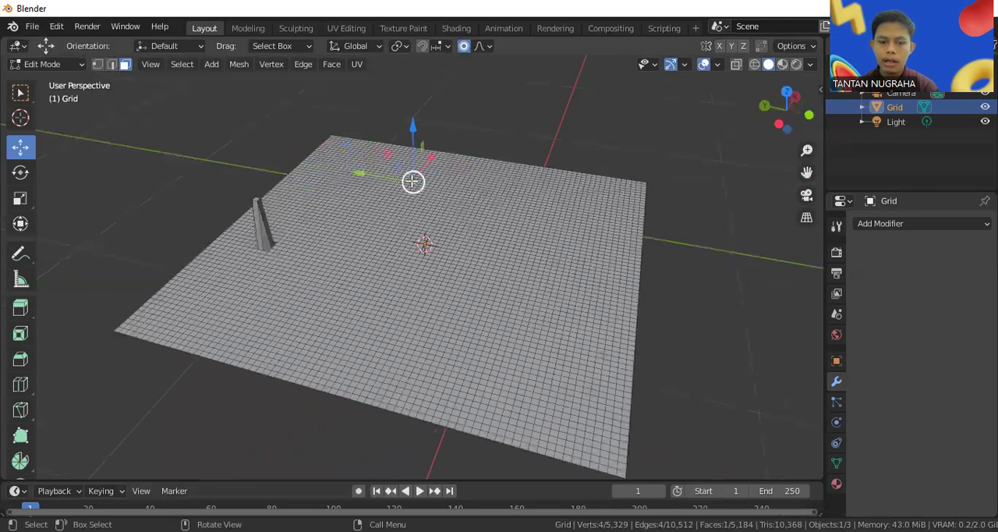
key(shift+o)
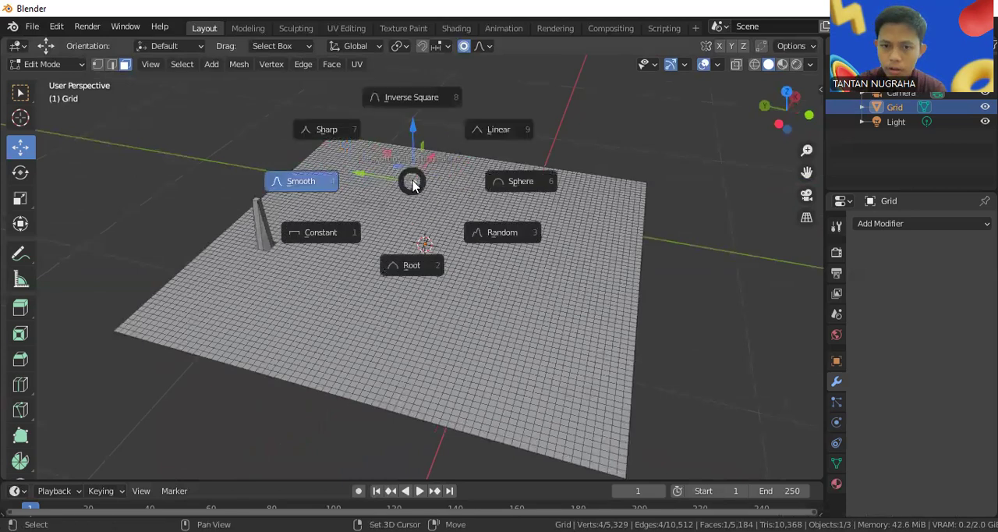
click(502, 232)
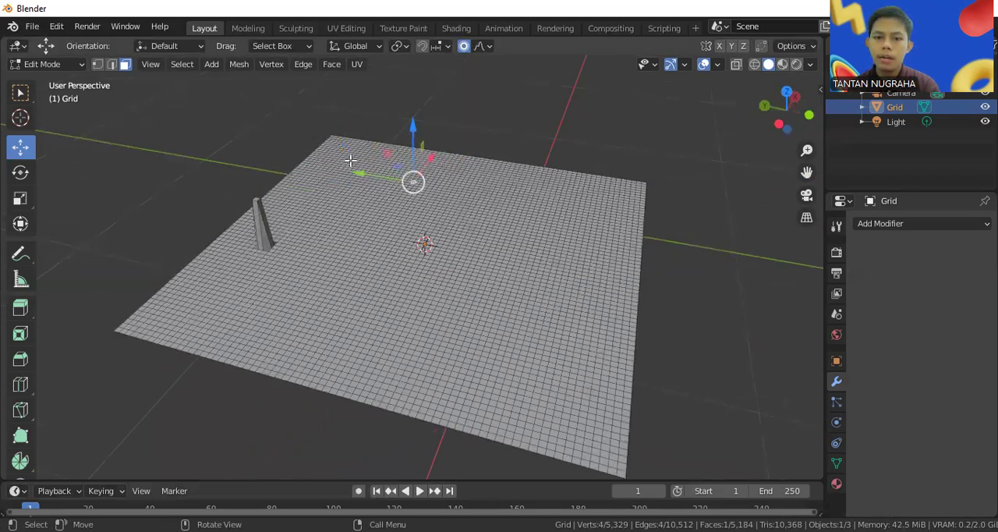
Raise a face near the far corner about 0.42 m along Z into jagged peaks, and set the falloff back to Smooth
drag(351, 159, 347, 74)
middle_drag(351, 92, 366, 178)
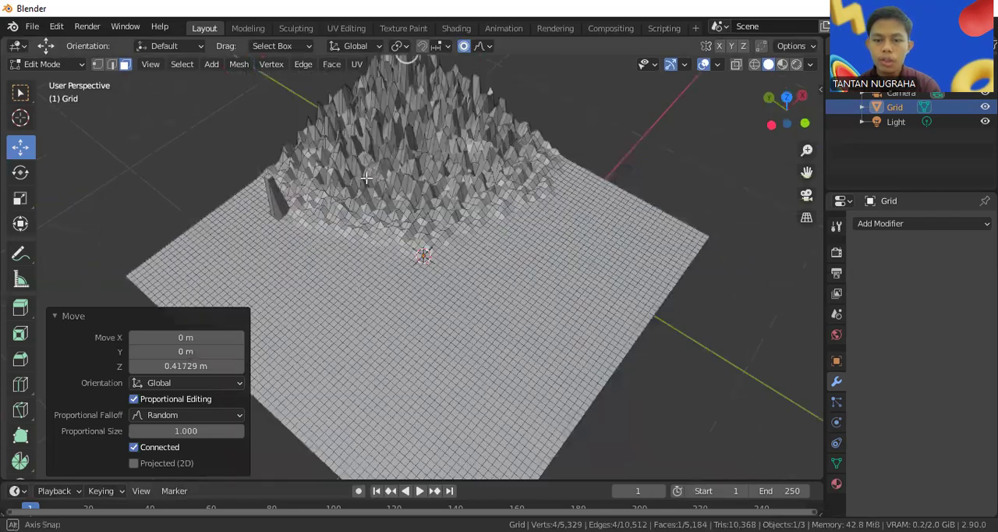
middle_drag(455, 149, 494, 102)
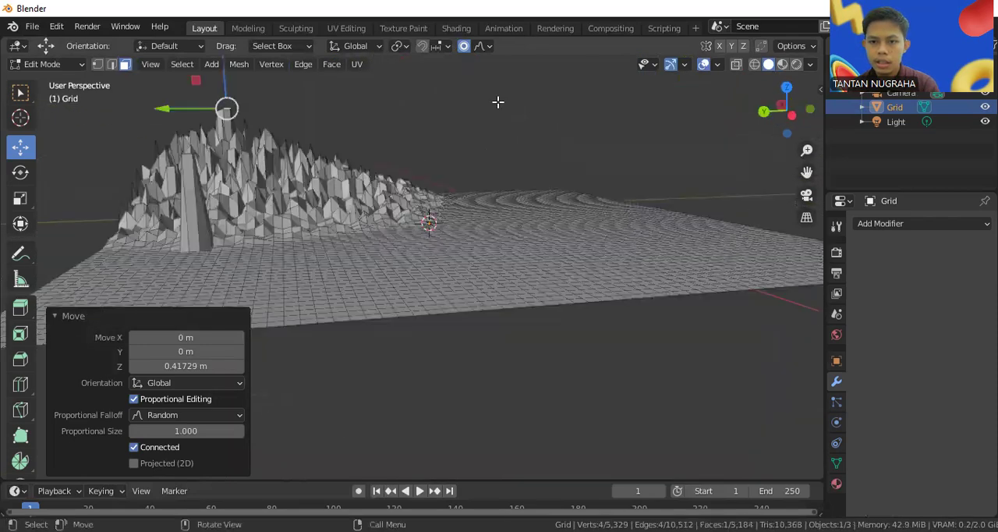
click(482, 50)
click(486, 117)
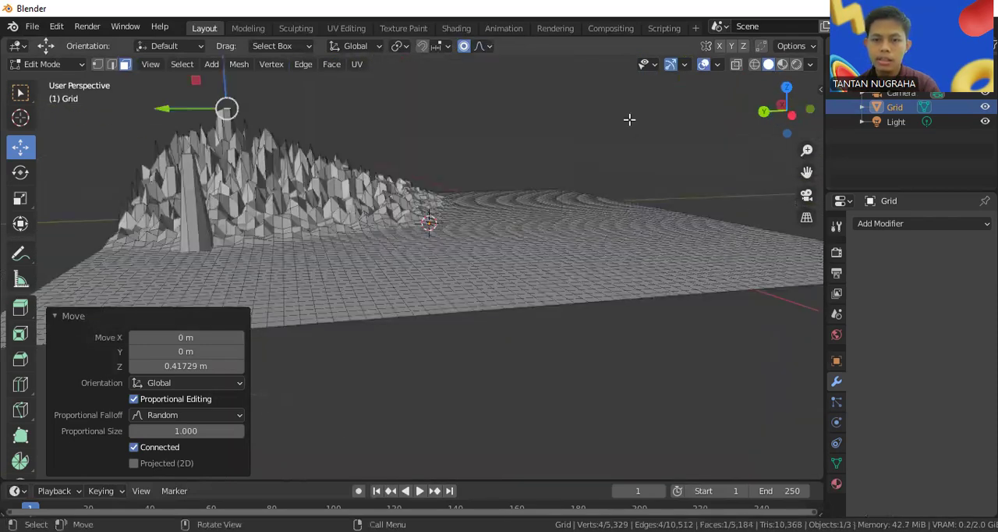
Select a diagonal band of faces across the flat part of the grid, away from the jagged peaks
scroll(590, 150, down, 2)
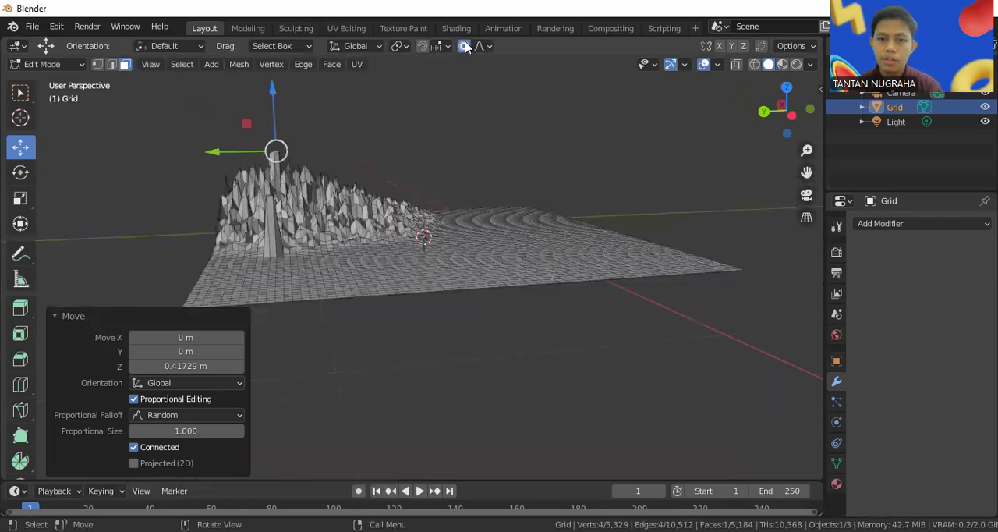
middle_drag(497, 211, 520, 246)
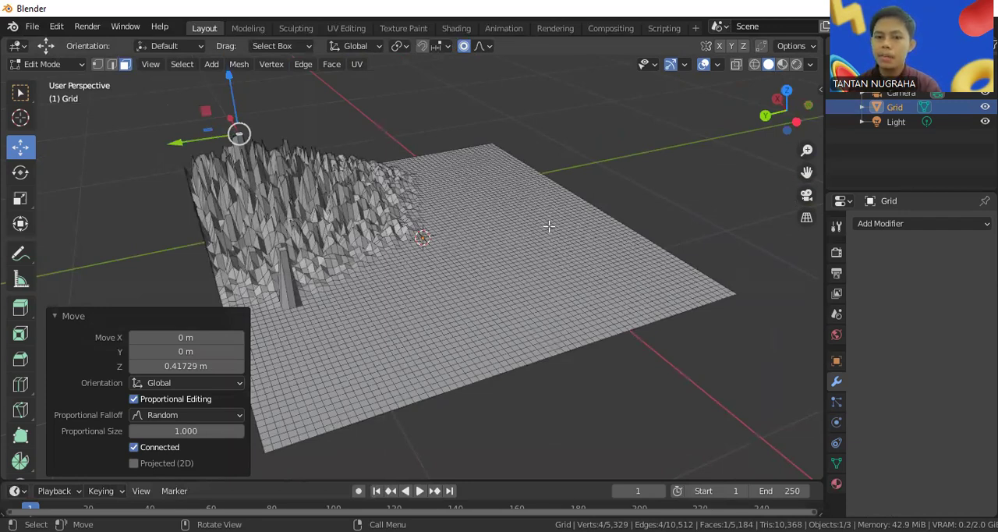
scroll(549, 226, down, 2)
middle_drag(562, 226, 572, 224)
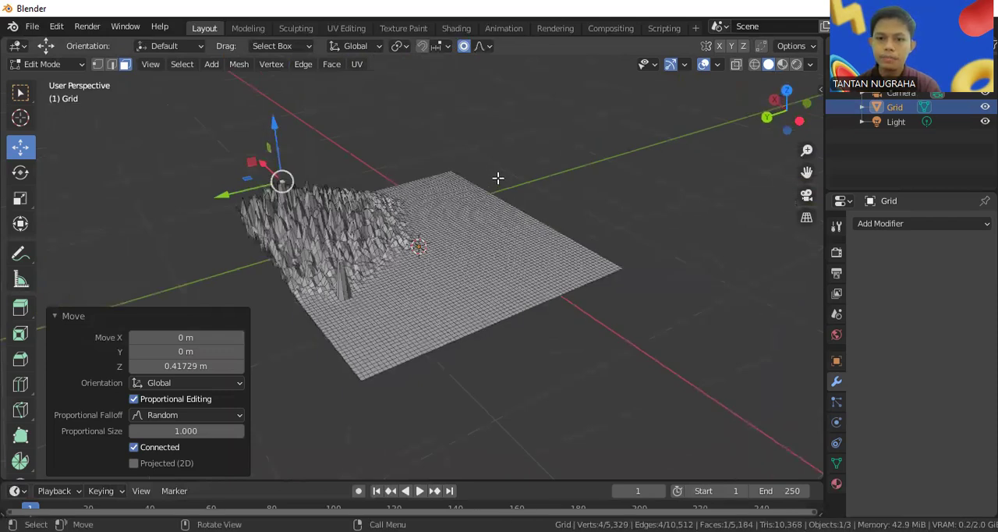
drag(489, 179, 535, 350)
middle_drag(535, 350, 430, 338)
scroll(433, 328, up, 3)
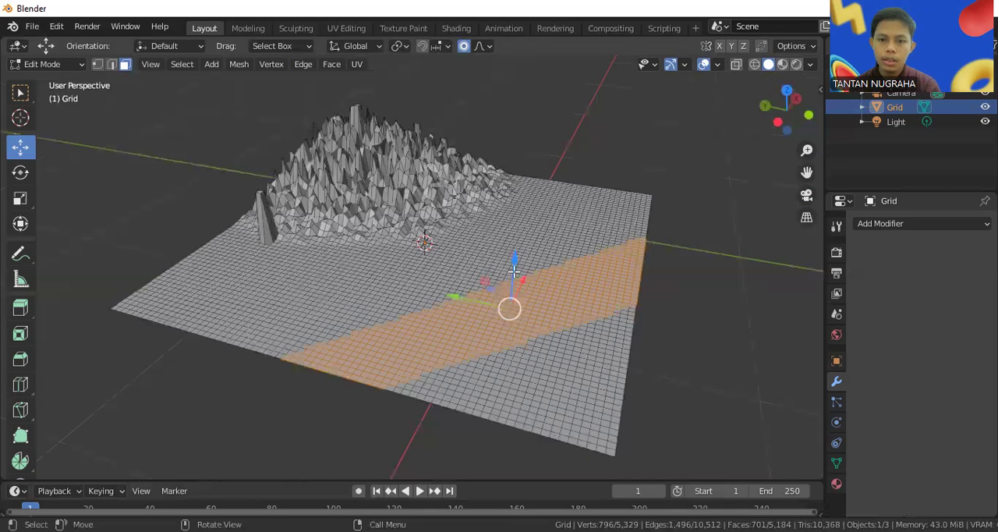
Try lowering the diagonal band along Z with Smooth falloff and with Constant falloff, and undo both moves
drag(513, 270, 513, 284)
key(ctrl+z)
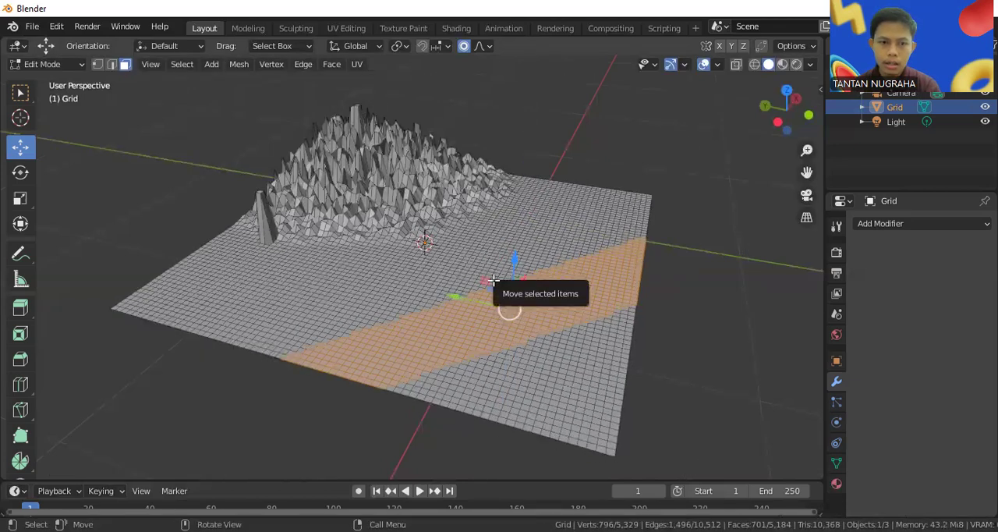
click(483, 46)
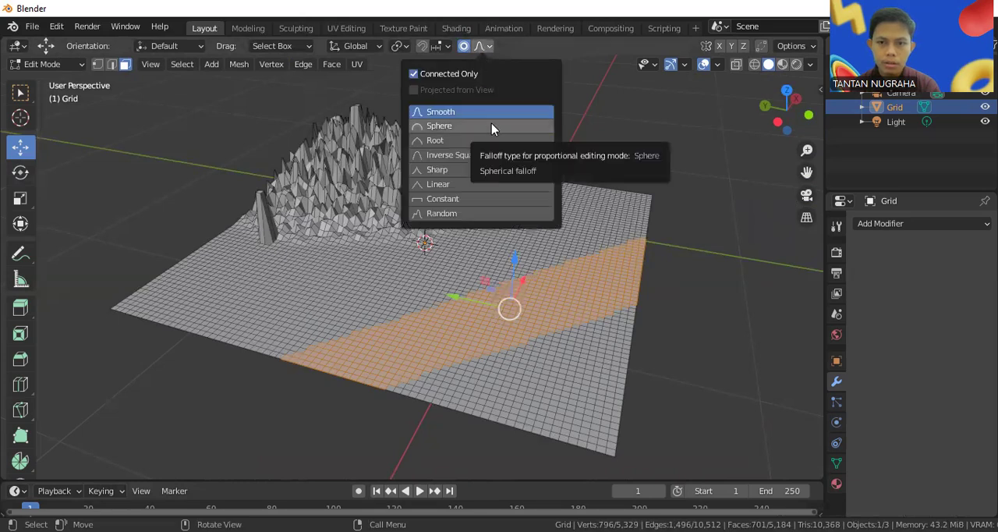
click(506, 198)
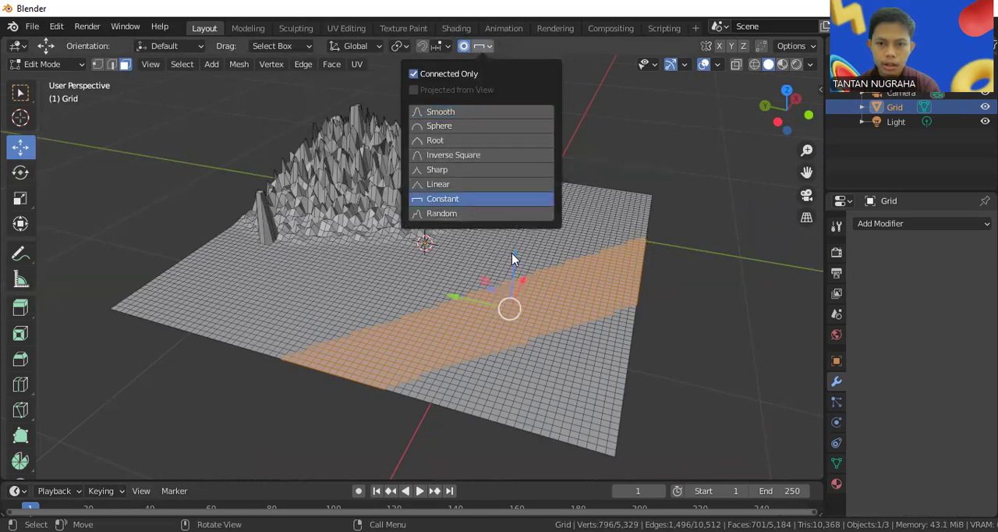
drag(516, 258, 516, 273)
key(ctrl+z)
middle_drag(516, 272, 562, 222)
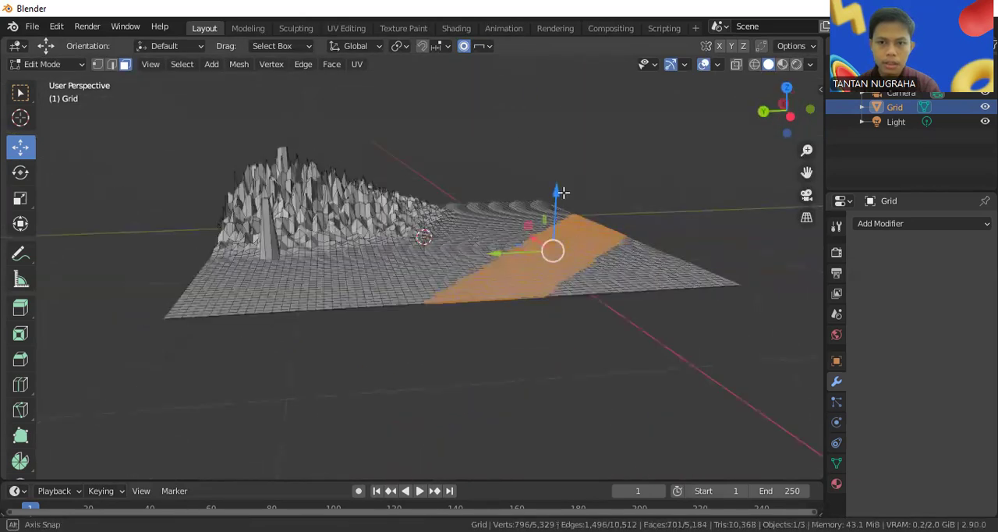
Turn off Proportional Editing, set its falloff to Sharp, and lower the diagonal band about 0.047 m along Z
click(478, 46)
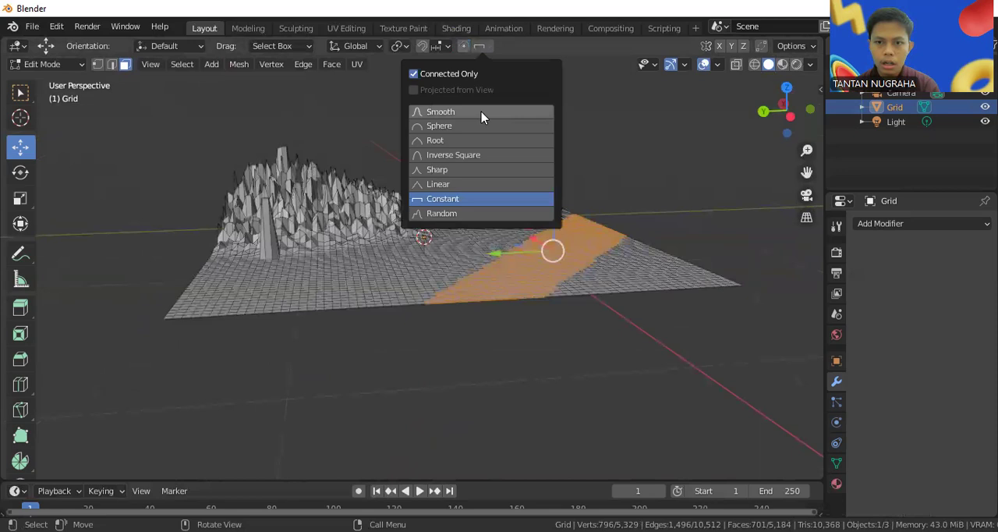
click(501, 170)
drag(558, 190, 558, 209)
middle_drag(558, 209, 596, 186)
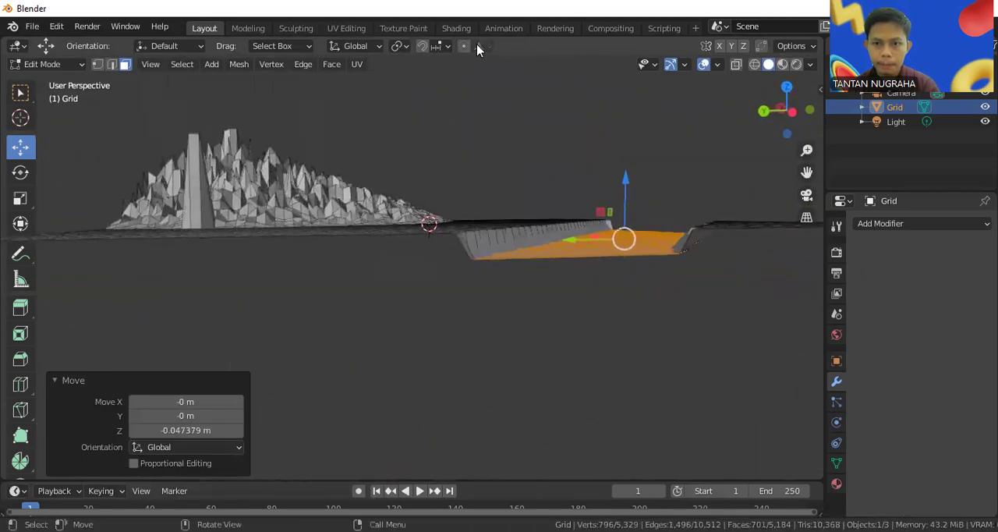
click(478, 47)
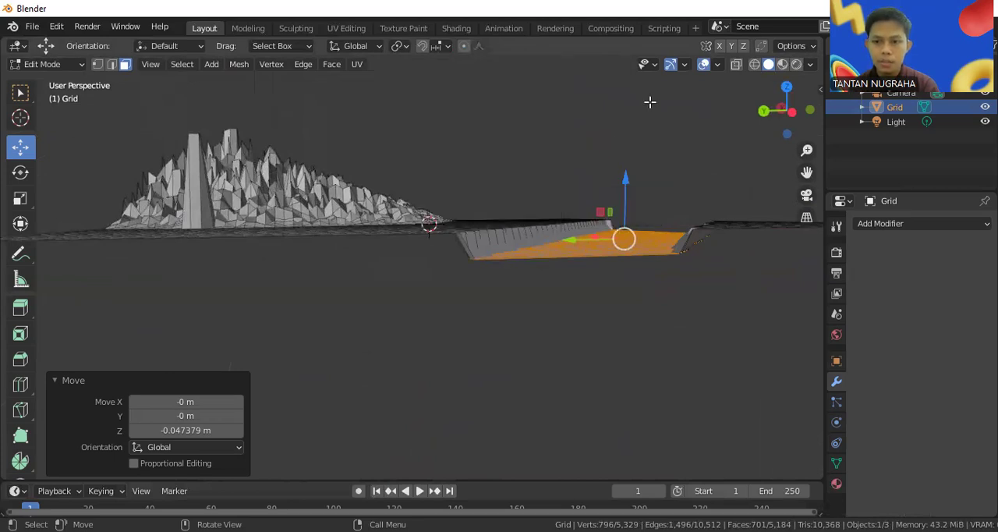
Adjust the depth of the sunken band along Z, ending with a further lowering of about 0.017 m
middle_drag(649, 101, 663, 146)
middle_drag(636, 219, 635, 212)
drag(636, 219, 635, 236)
middle_drag(635, 237, 627, 200)
drag(626, 201, 626, 210)
middle_drag(645, 218, 641, 257)
middle_drag(521, 205, 646, 226)
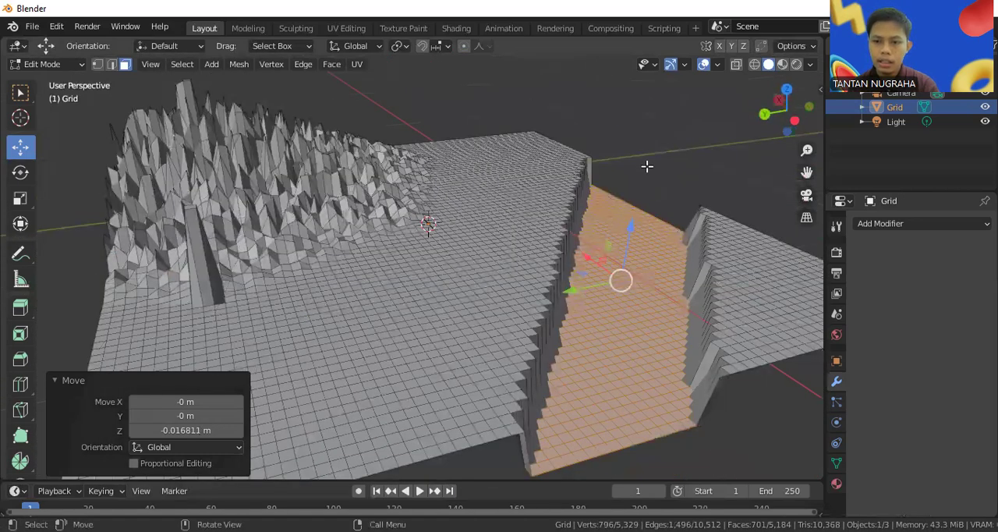
key(alt+a)
middle_drag(646, 190, 612, 184)
key(ctrl+z)
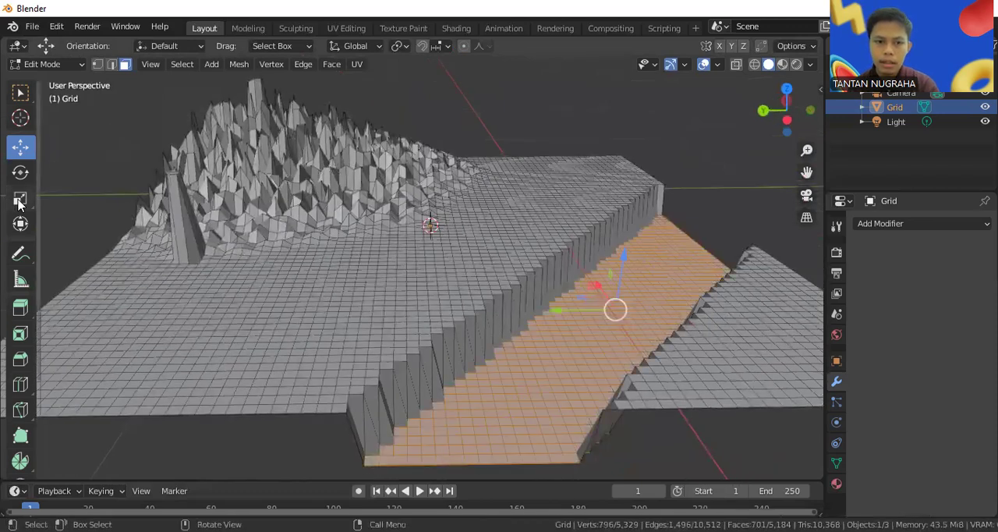
Scale the channel's floor faces uniformly to about 0.922 so the side walls slope
key(s)
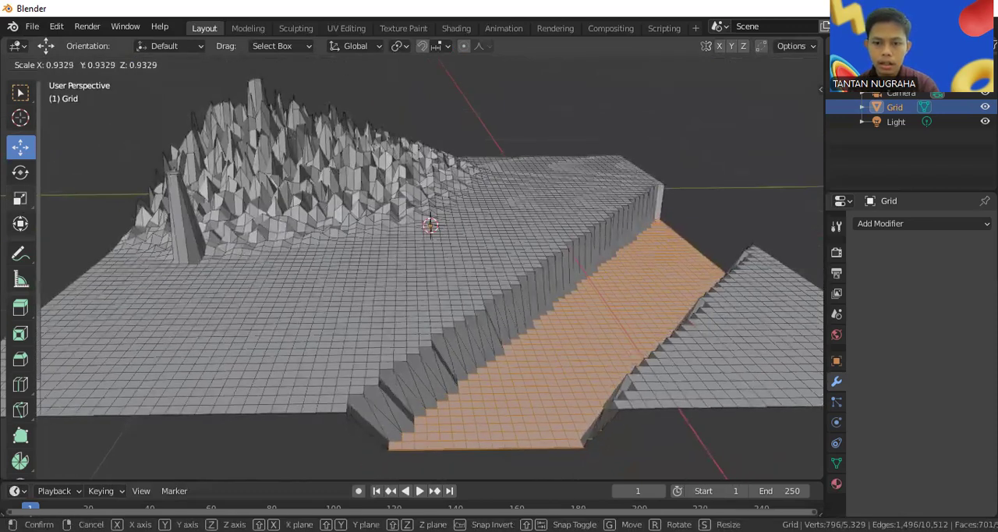
click(343, 157)
middle_drag(398, 158, 426, 172)
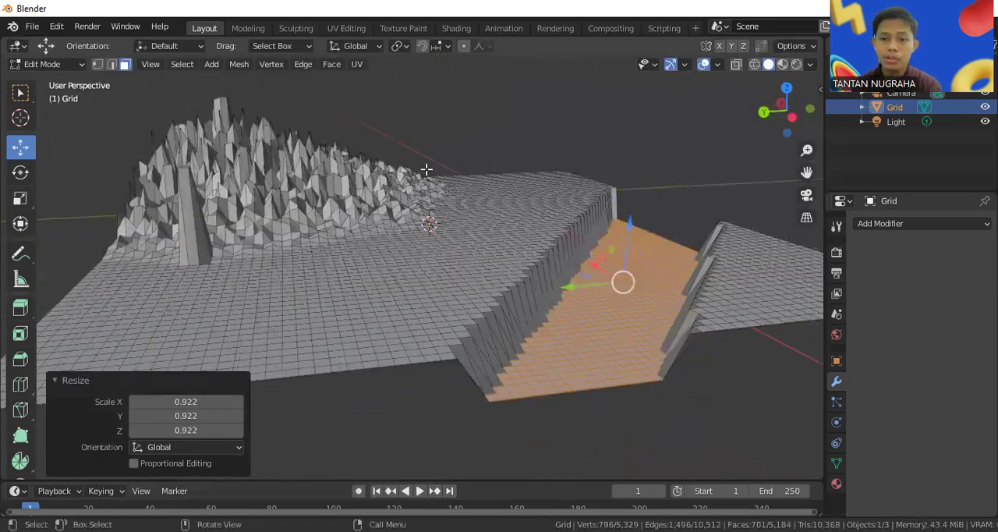
Switch to Object Mode and add a second grid mesh to the scene
click(42, 64)
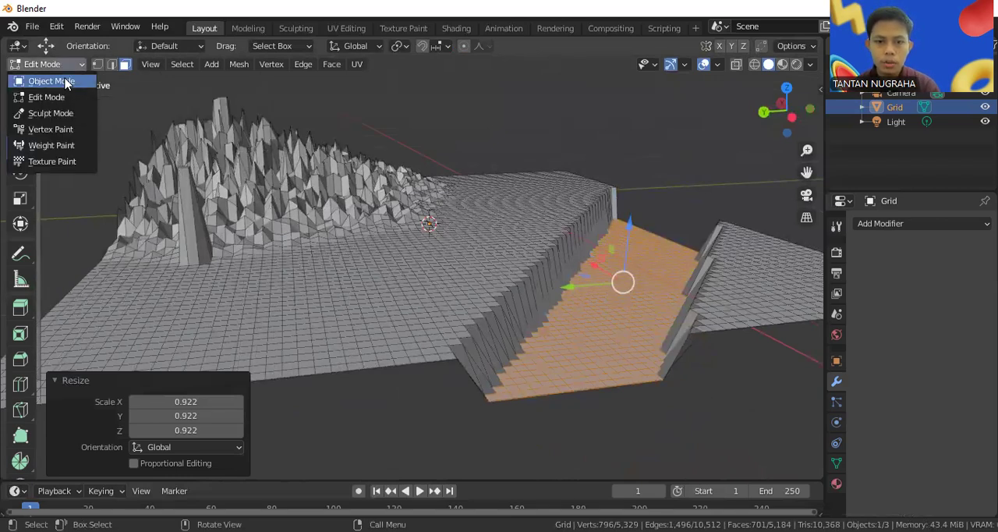
click(65, 81)
middle_drag(647, 184, 647, 182)
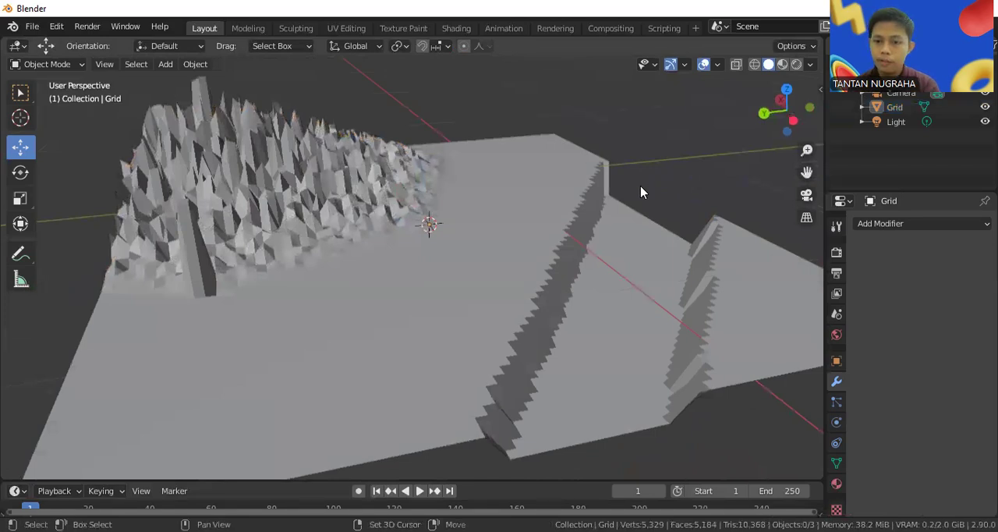
key(shift+a)
mouse_move(631, 190)
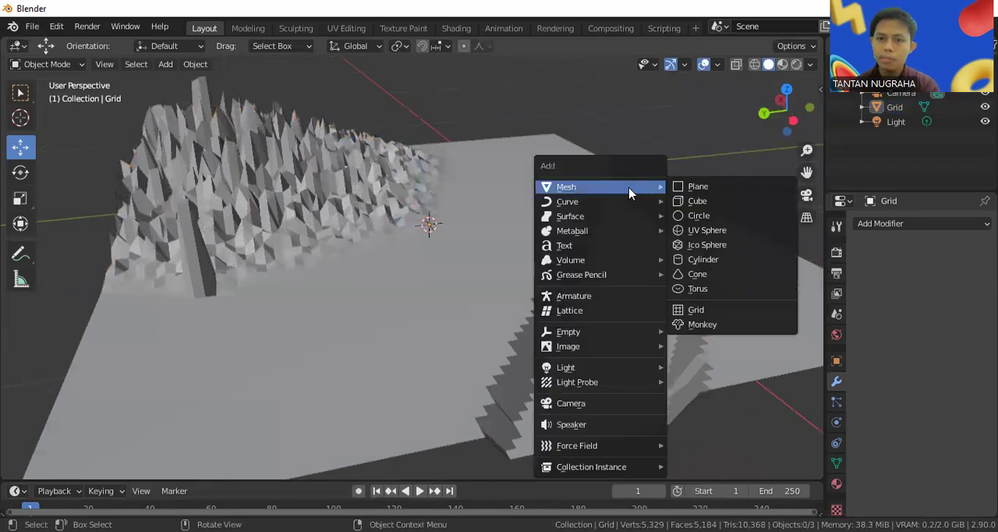
click(725, 310)
scroll(577, 303, down, 3)
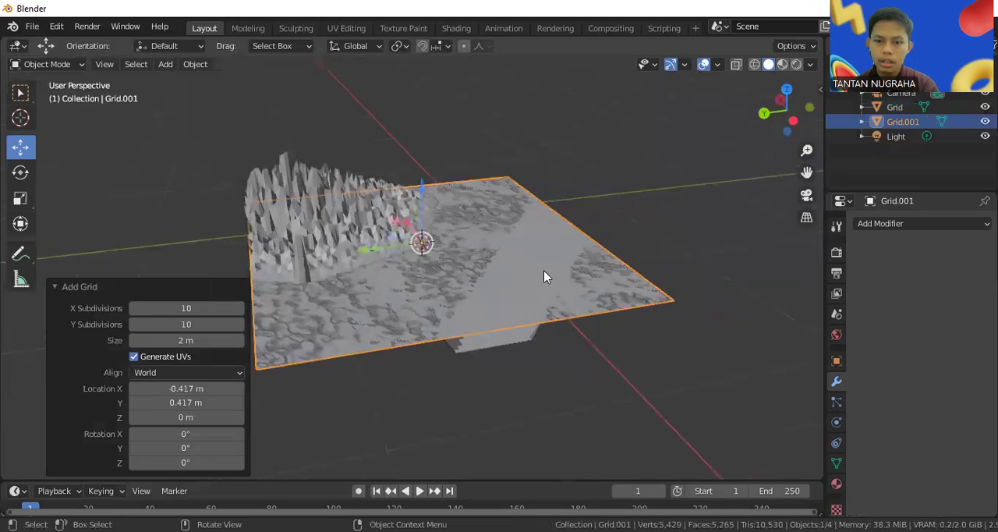
Lower the new grid about 0.063 m along Z into the channel, and fine-tune its height by about 0.006 m
key(g)
key(z)
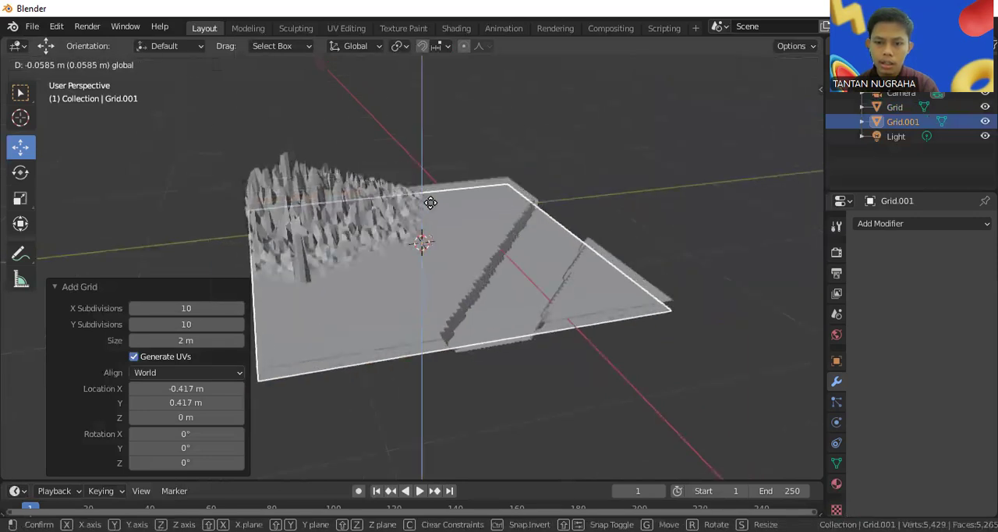
click(431, 205)
middle_drag(581, 246, 592, 208)
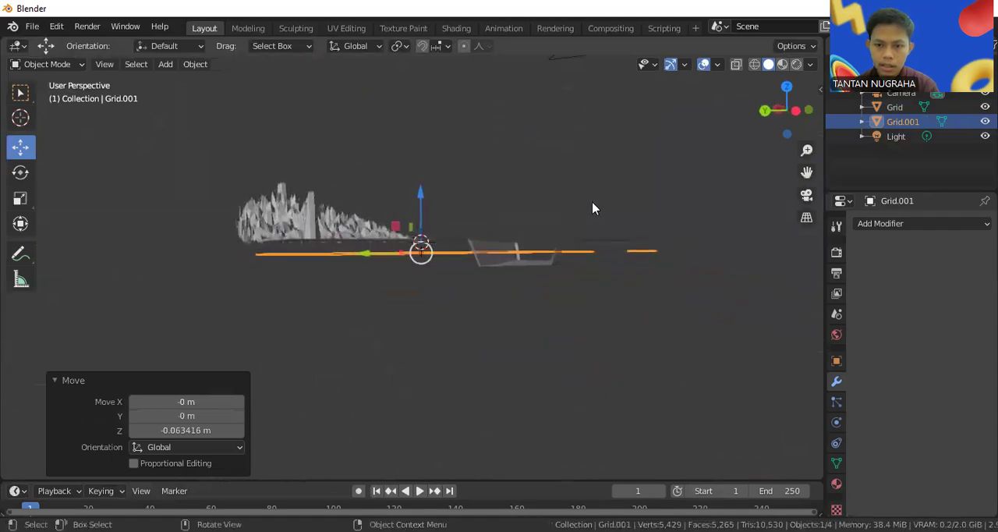
scroll(593, 208, up, 2)
key(g)
key(z)
click(429, 187)
middle_drag(532, 258, 515, 294)
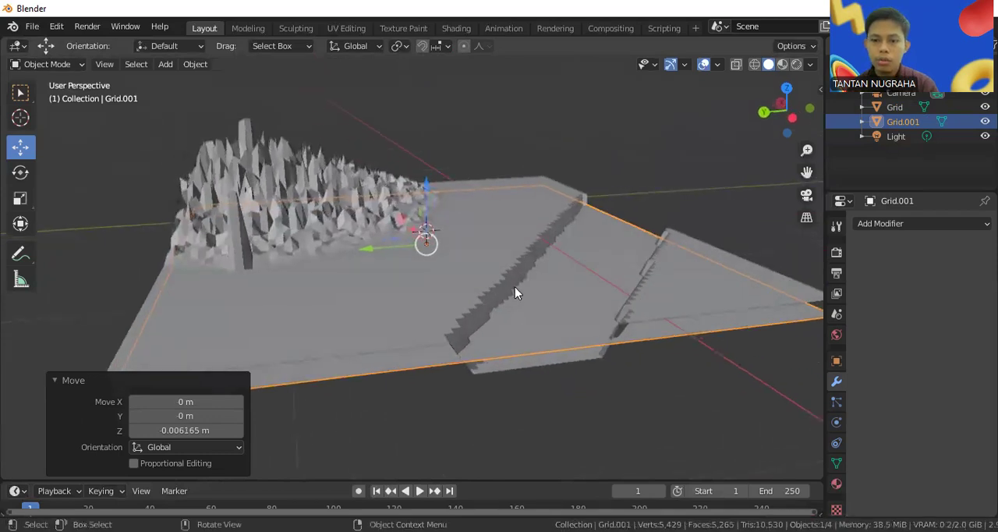
click(46, 64)
click(46, 97)
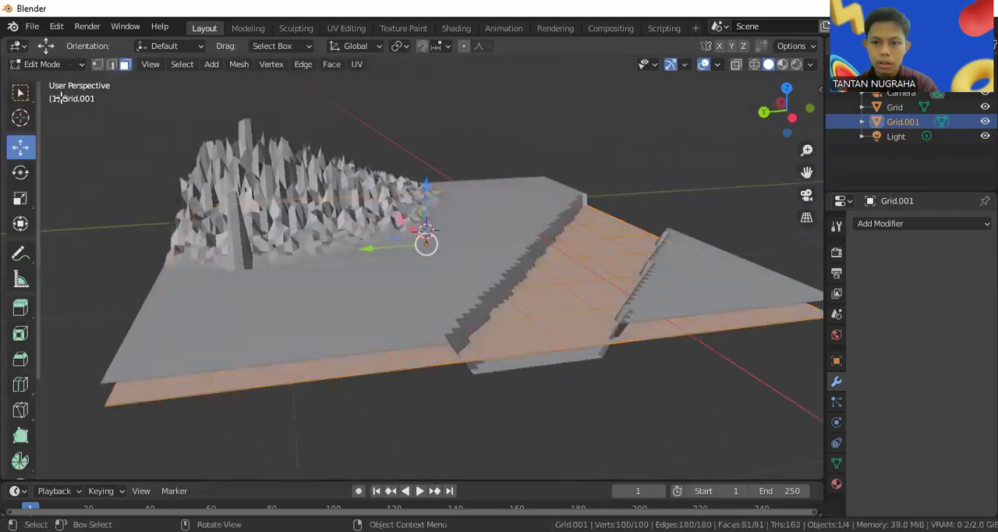
click(47, 64)
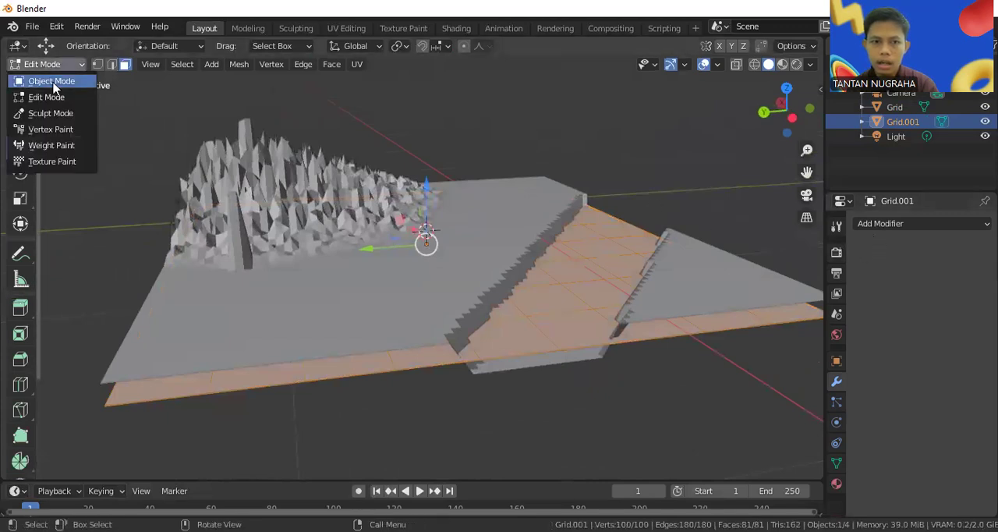
click(47, 51)
Add a Subdivision Surface modifier to the water grid, with viewport level 2 and the Simple type
click(918, 224)
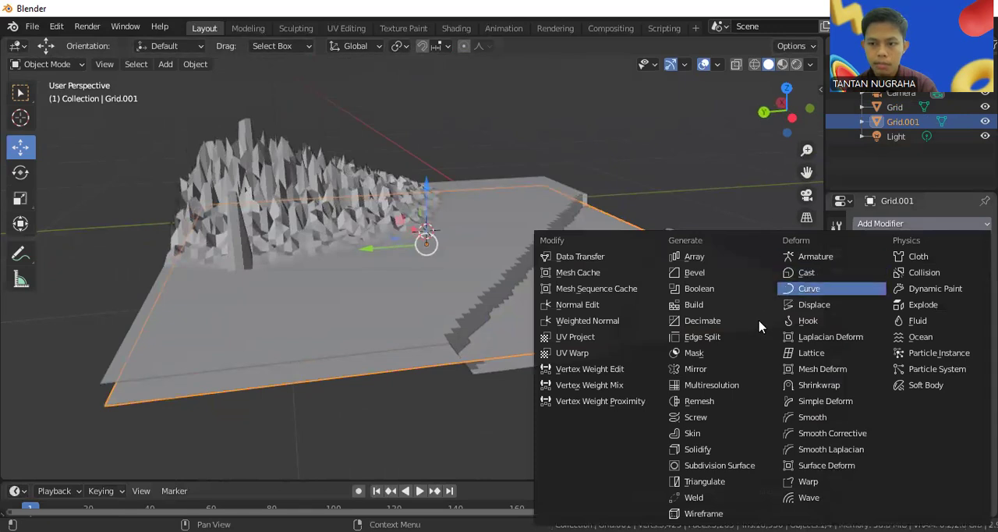
click(731, 462)
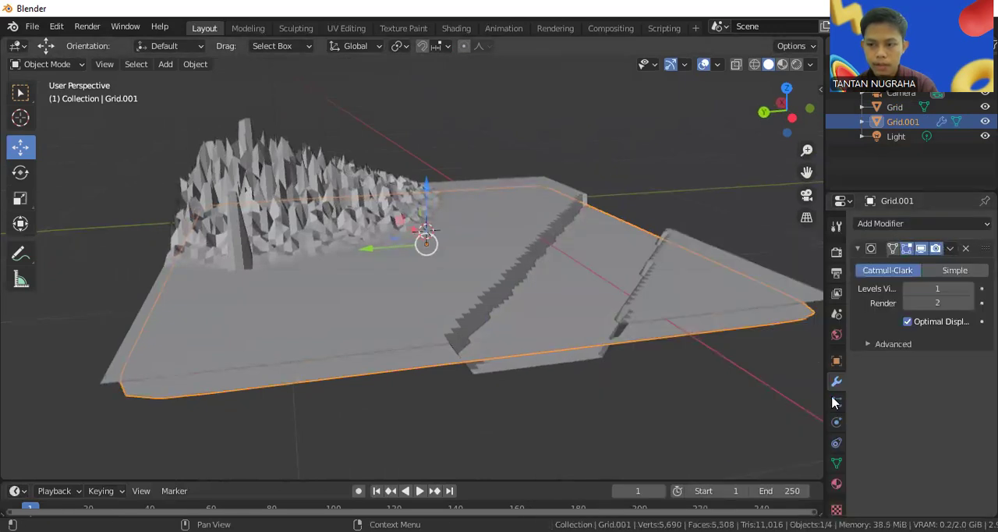
click(936, 289)
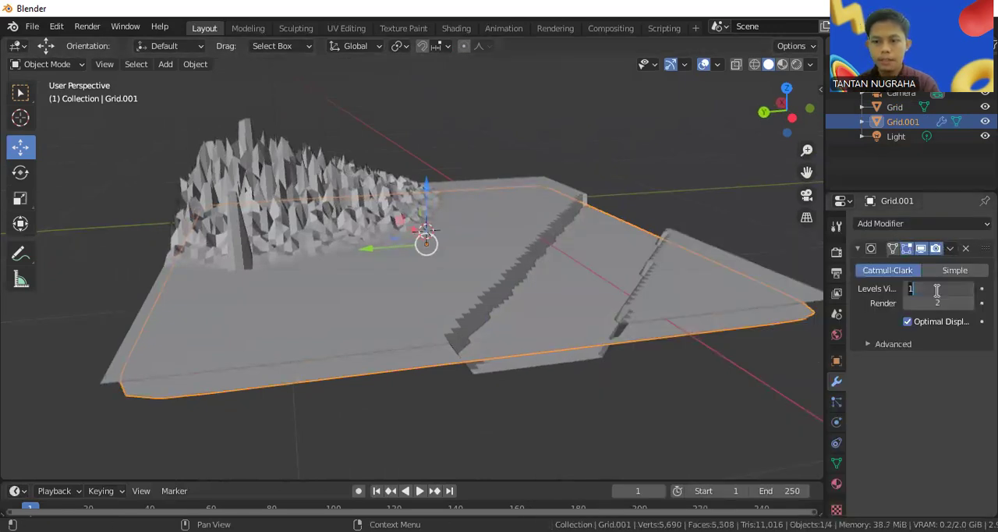
text(2)
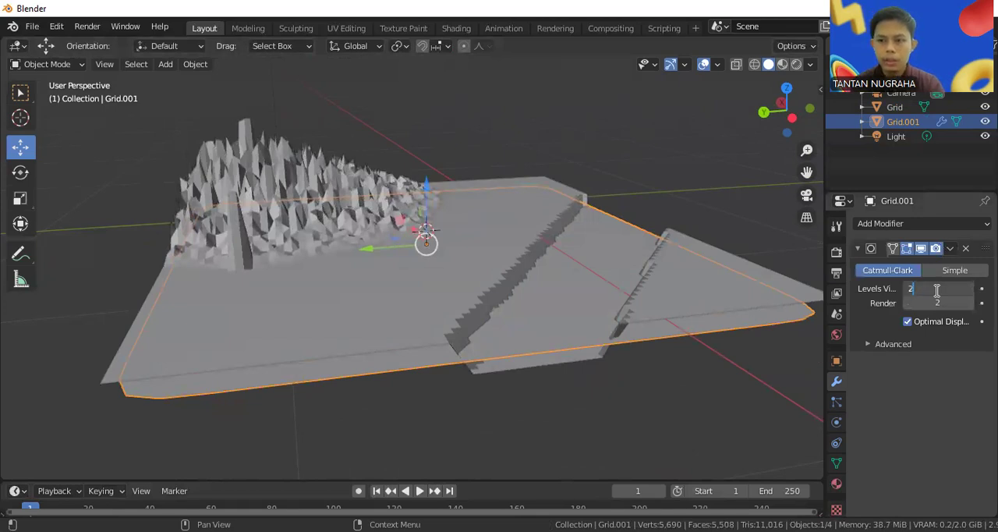
click(946, 269)
click(947, 269)
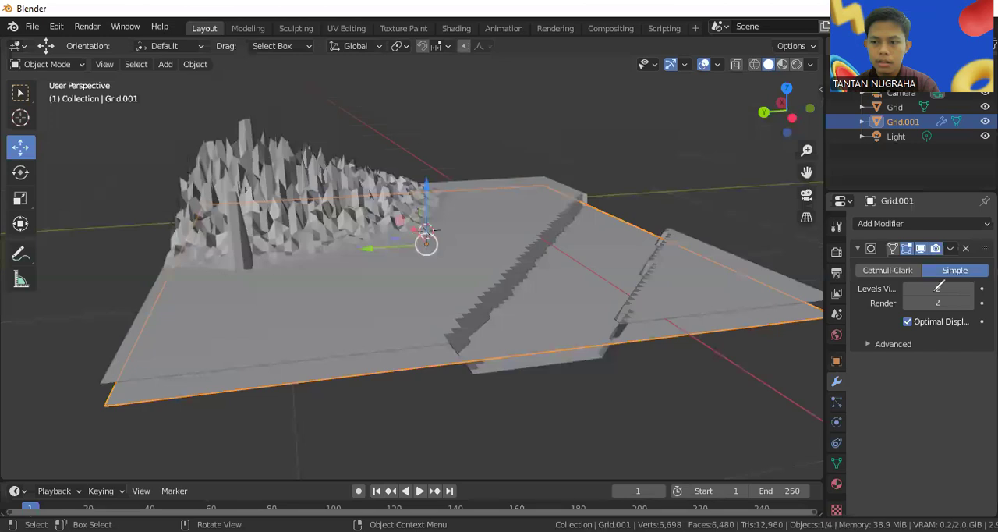
drag(923, 281, 944, 247)
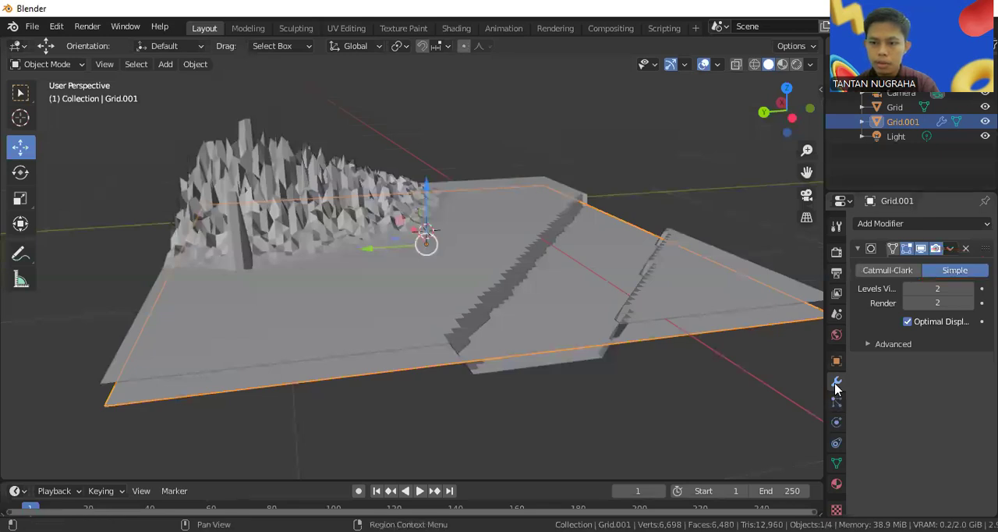
Add a Displace modifier to the water grid and lower the grid about 0.507 m along Z
click(862, 224)
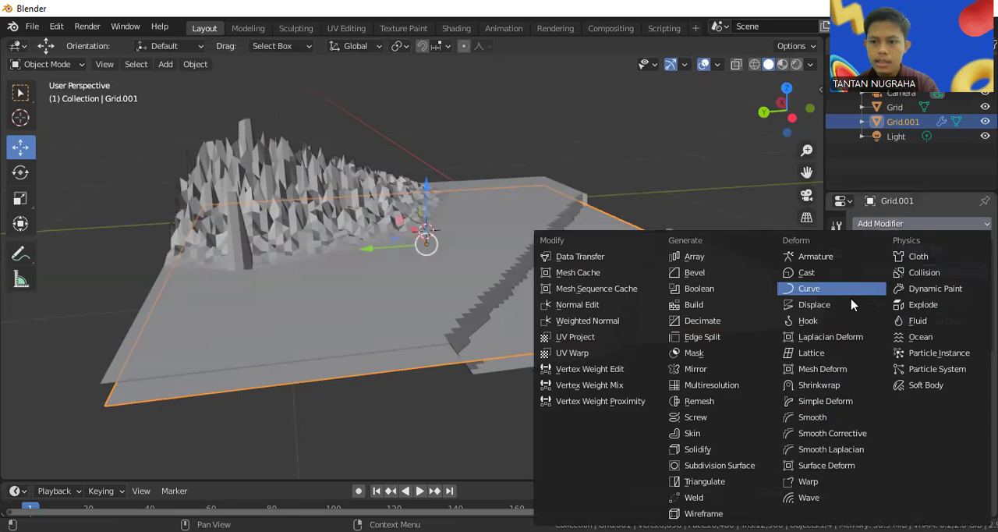
click(852, 304)
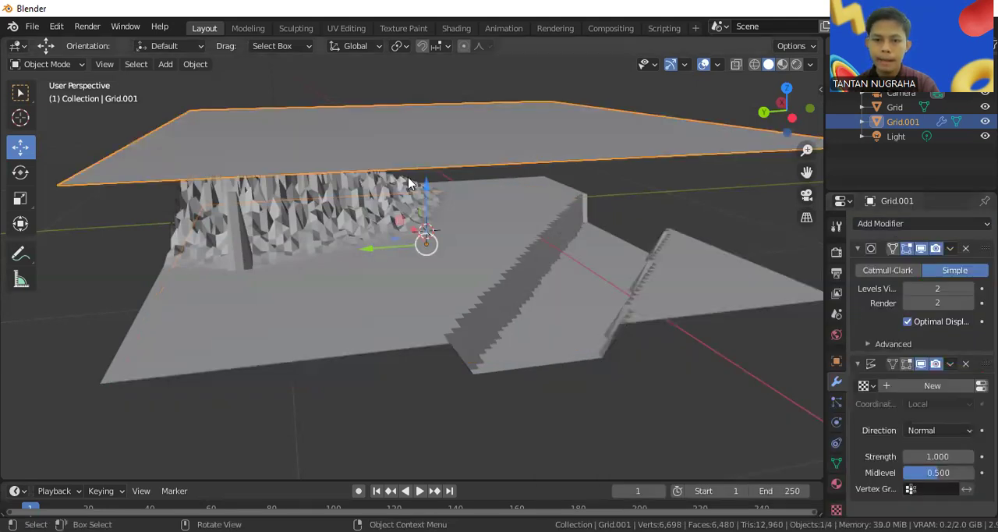
key(g)
key(z)
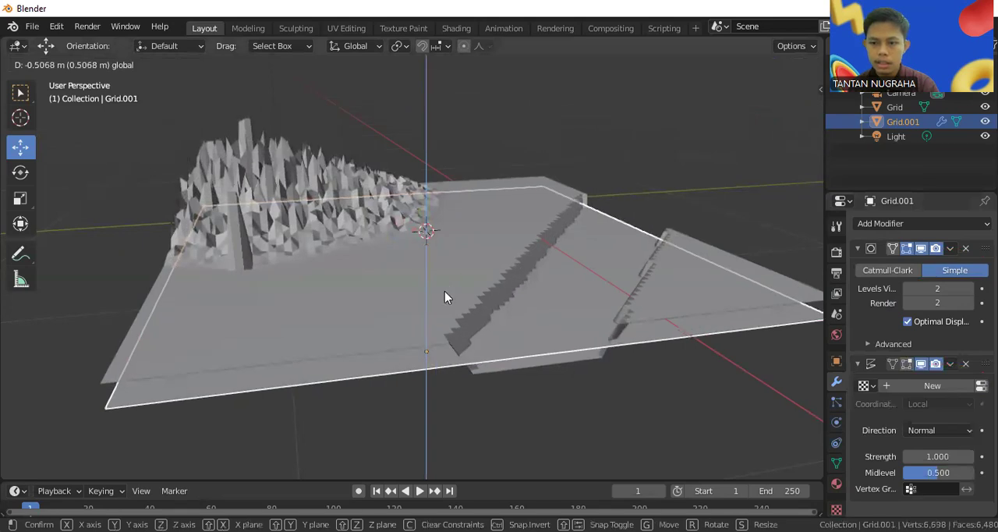
click(445, 295)
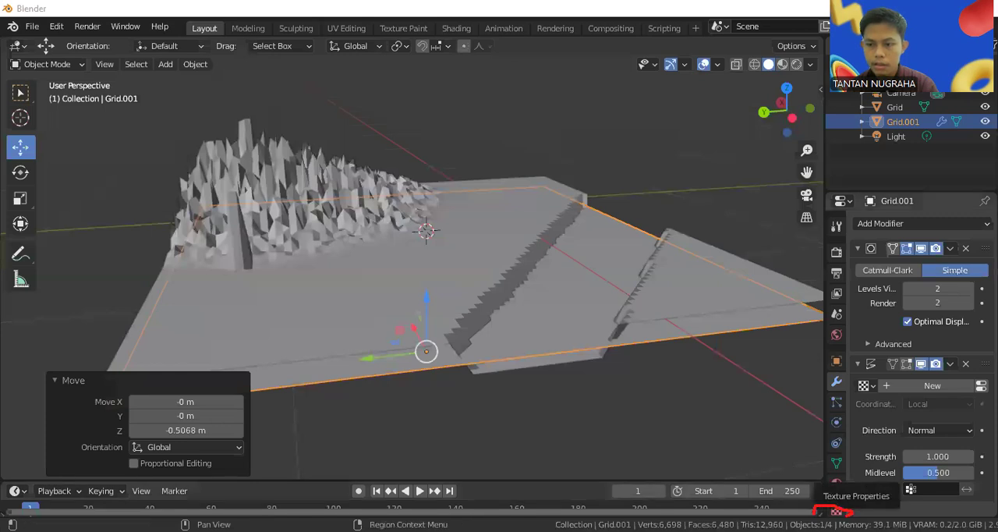
Create a new texture for the Displace modifier and set its type to Clouds
click(835, 511)
click(913, 245)
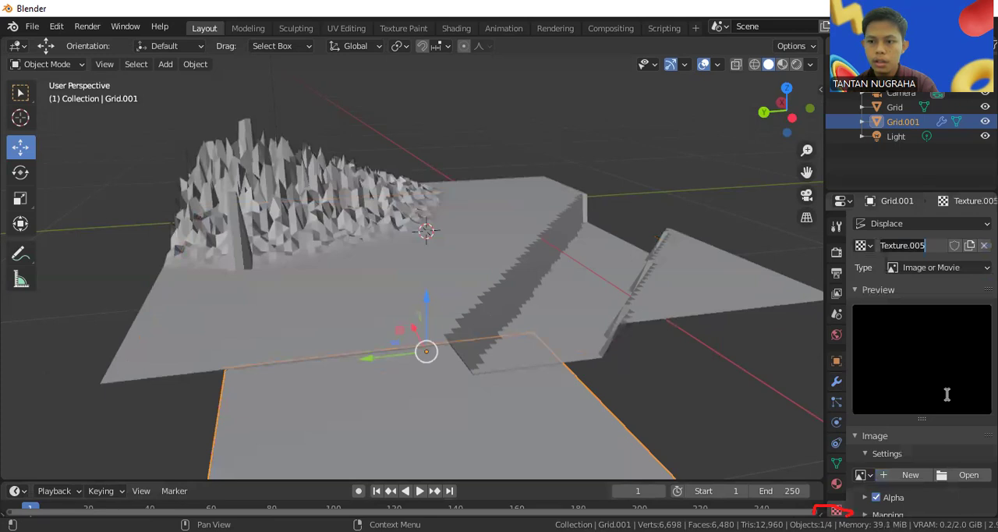
key(Return)
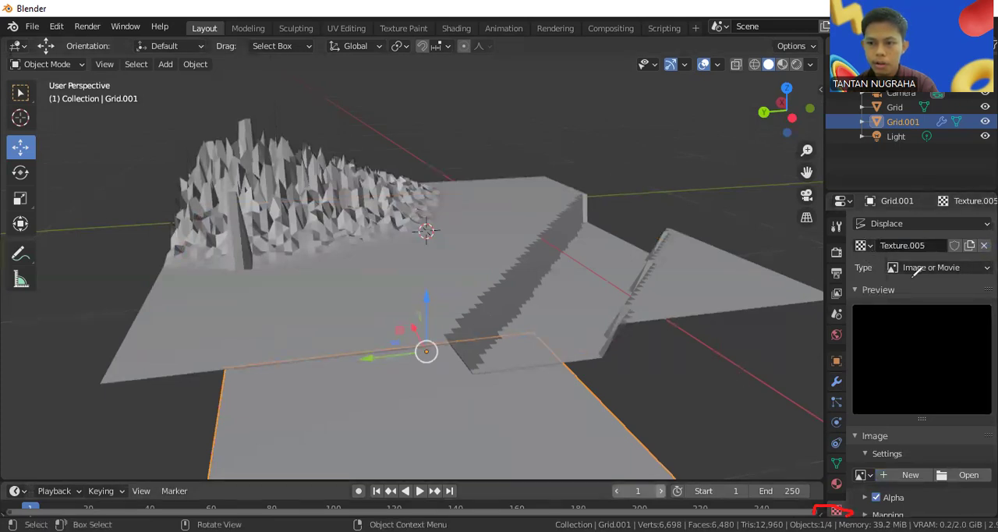
drag(893, 281, 908, 251)
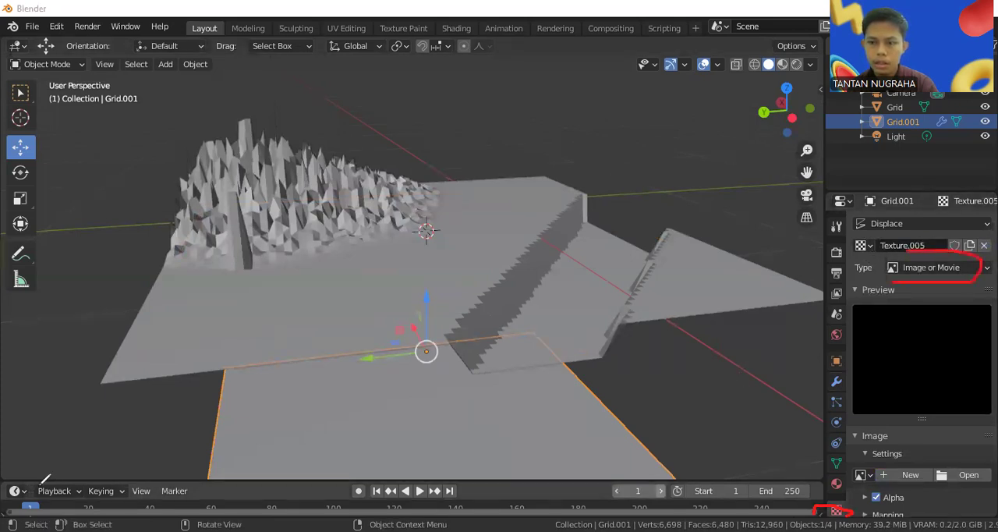
click(912, 316)
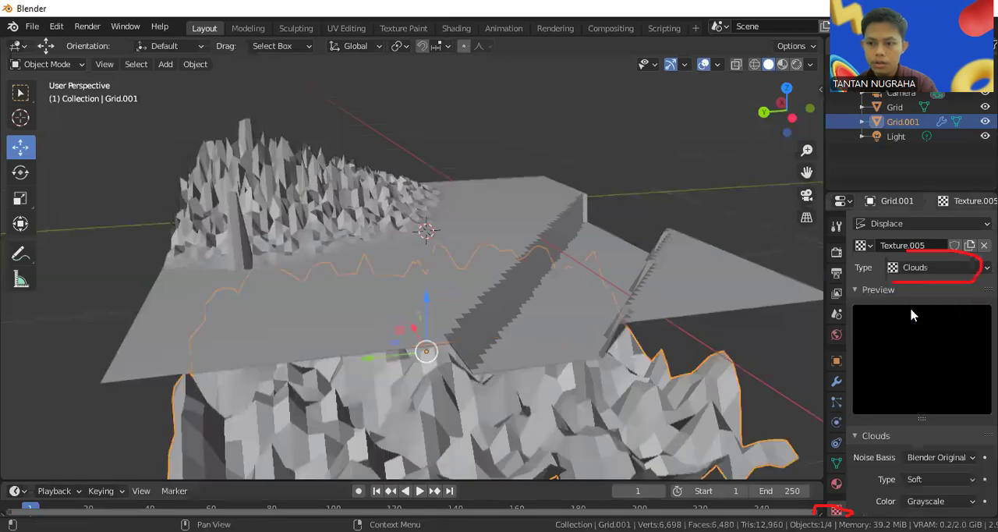
middle_drag(339, 462, 467, 366)
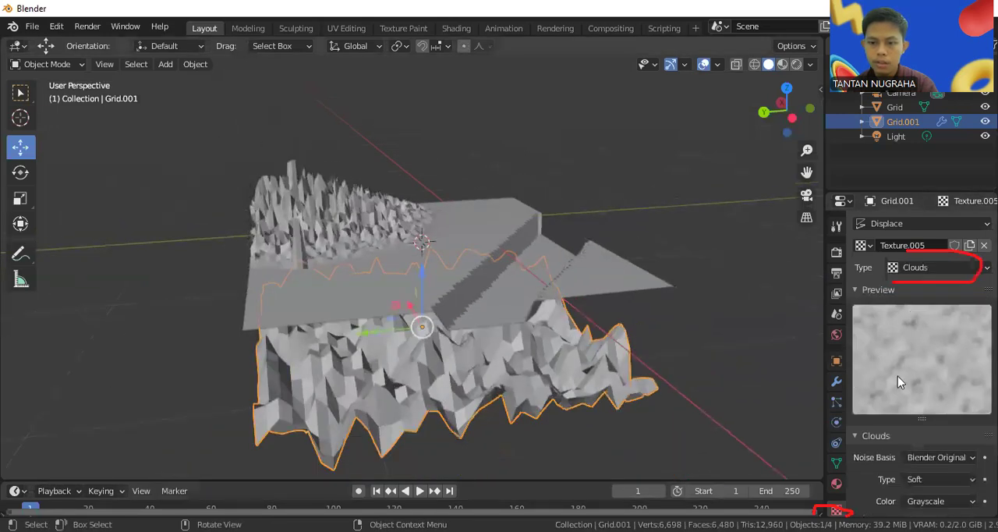
Raise the Clouds texture size through 1, 2 and 3 to a final value of 4
scroll(936, 382, down, 4)
click(941, 436)
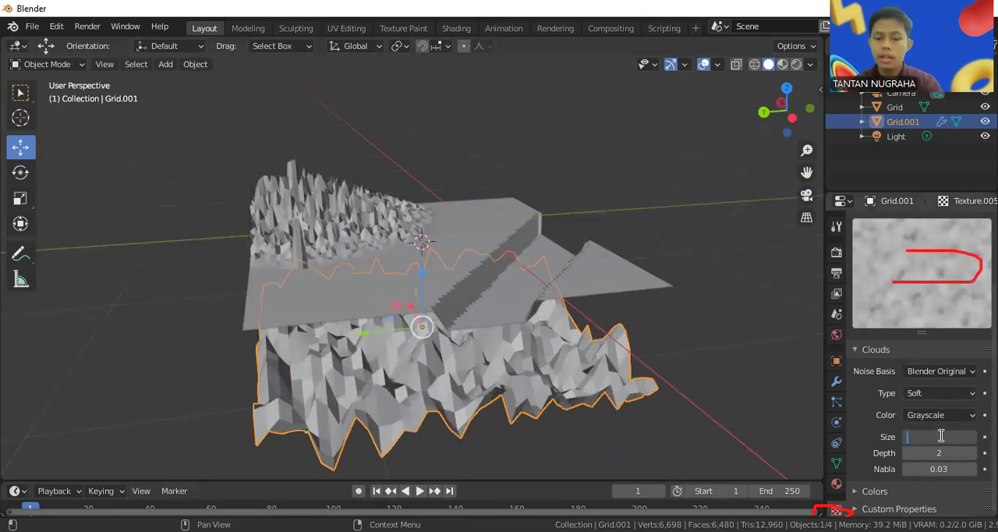
text(1)
key(Return)
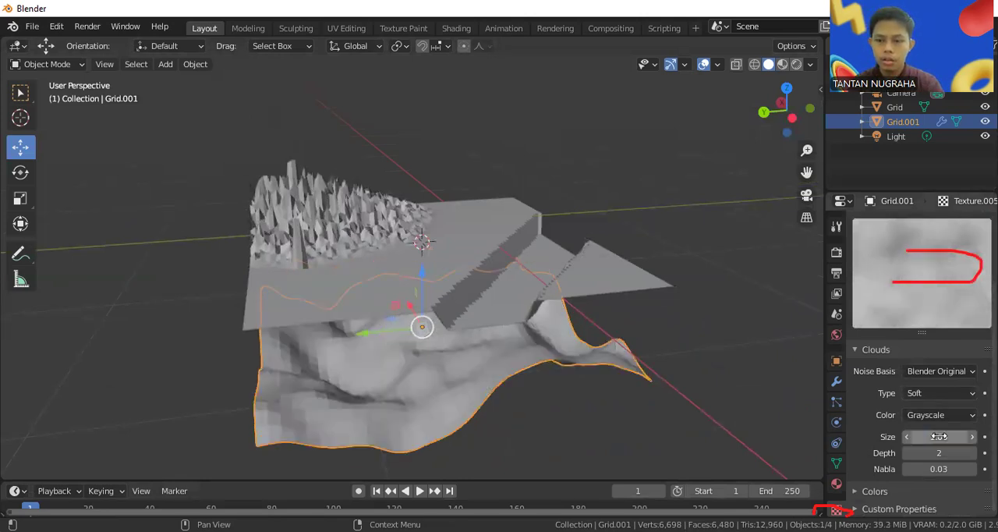
click(939, 437)
text(2)
key(Return)
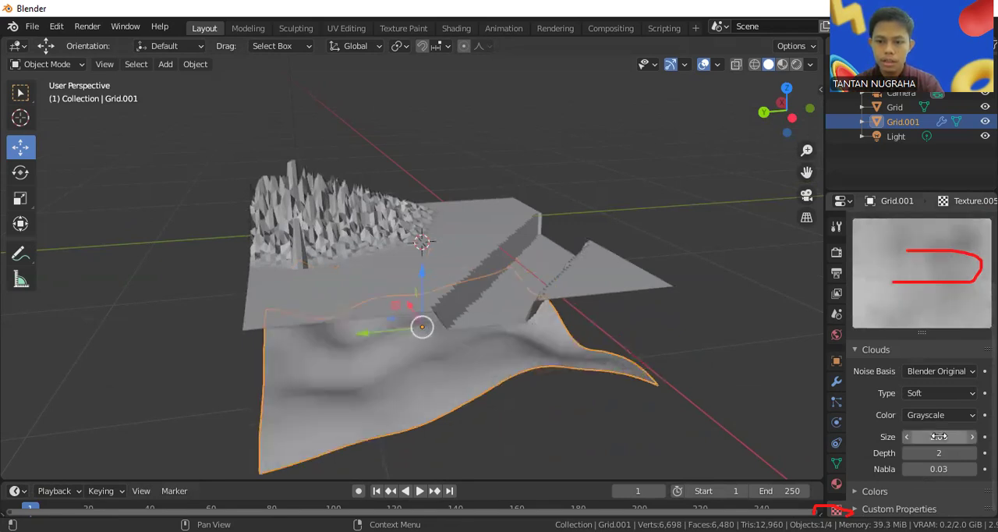
click(938, 437)
text(3)
key(Return)
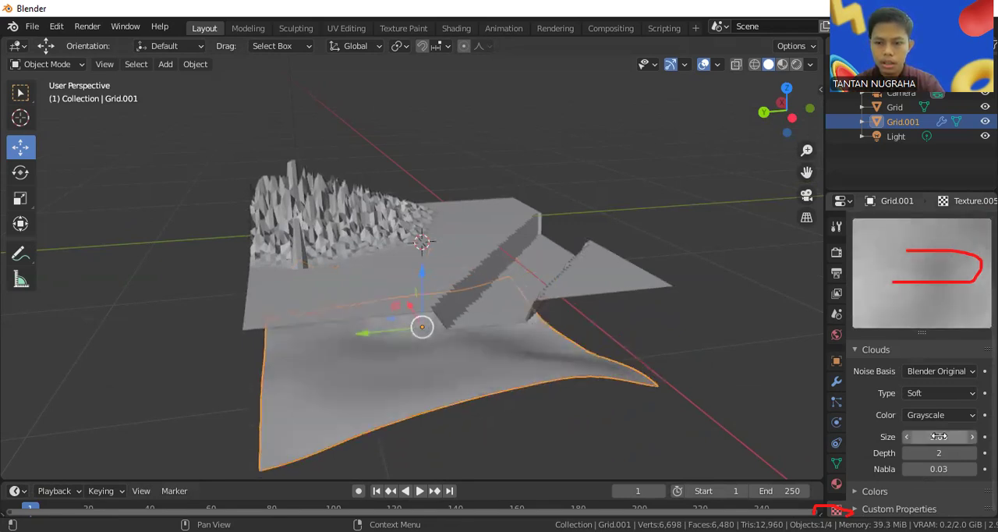
click(939, 437)
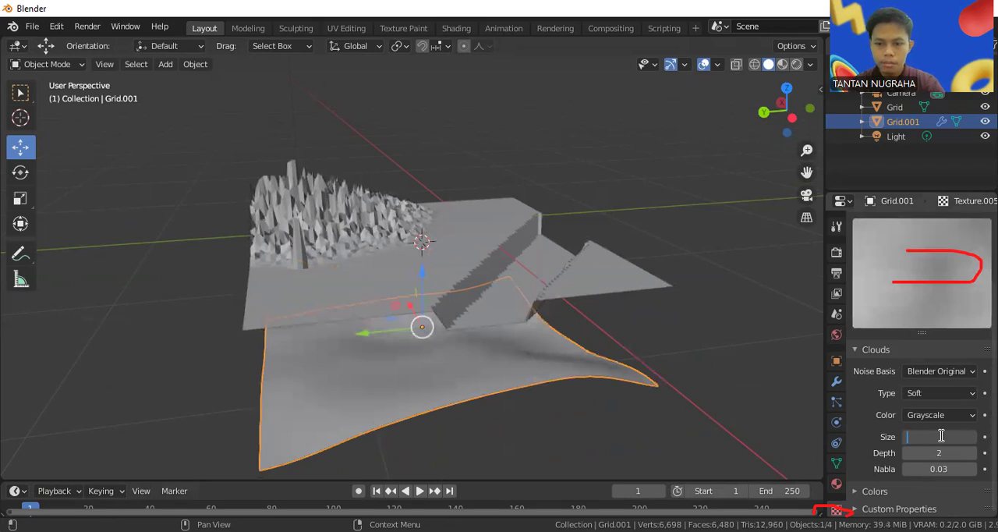
text(4)
key(Return)
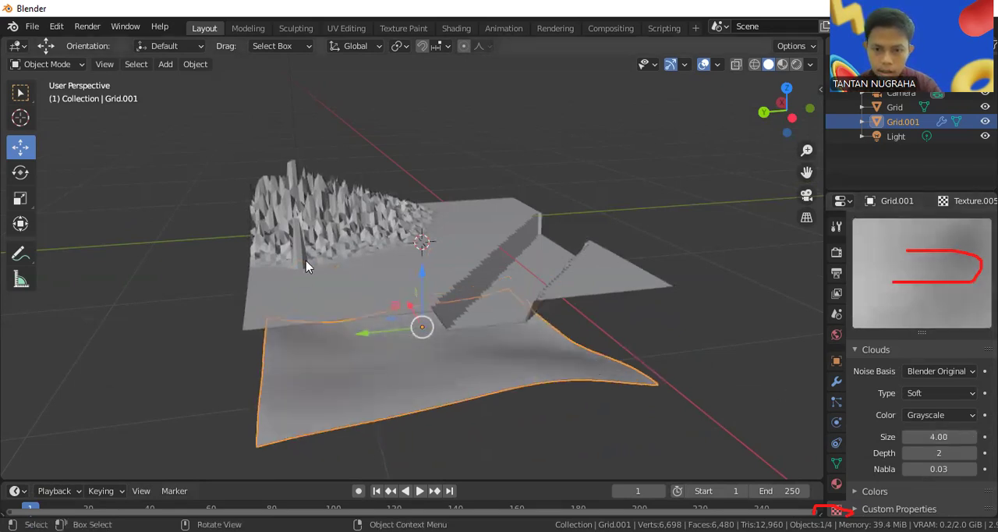
Move the displaced water grid back up and across over the river channel, ending with a Z move of about 0.118 m
drag(423, 276, 428, 231)
drag(382, 270, 436, 247)
mouse_move(485, 218)
mouse_down()
mouse_move(490, 185)
mouse_move(500, 207)
mouse_up()
middle_drag(570, 279, 590, 344)
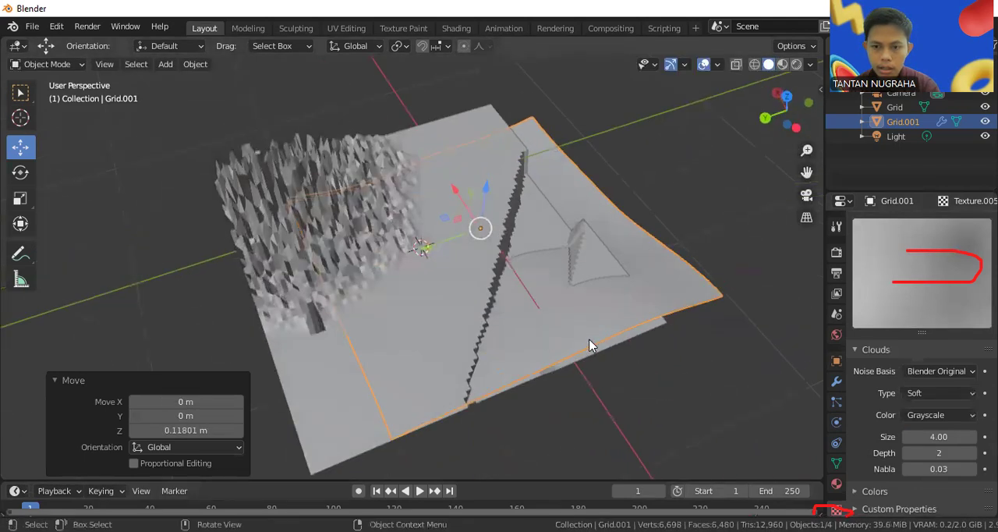
Scale the water grid along Y to about 0.229 to make it a narrow strip
click(23, 200)
drag(419, 250, 521, 242)
right_click(443, 236)
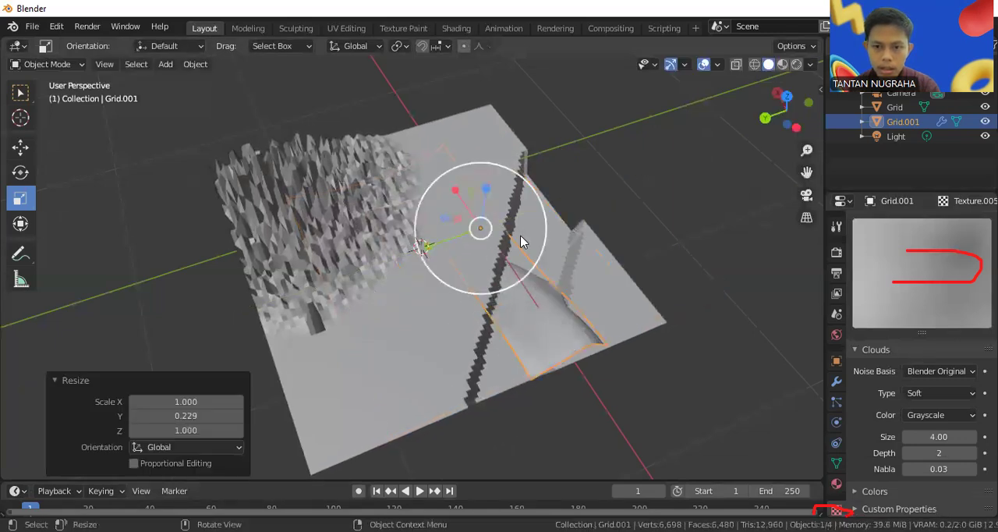
Rotate the water strip freely to follow the channel's diagonal, with trackball angles of about 11.5° and -45.3°
click(20, 172)
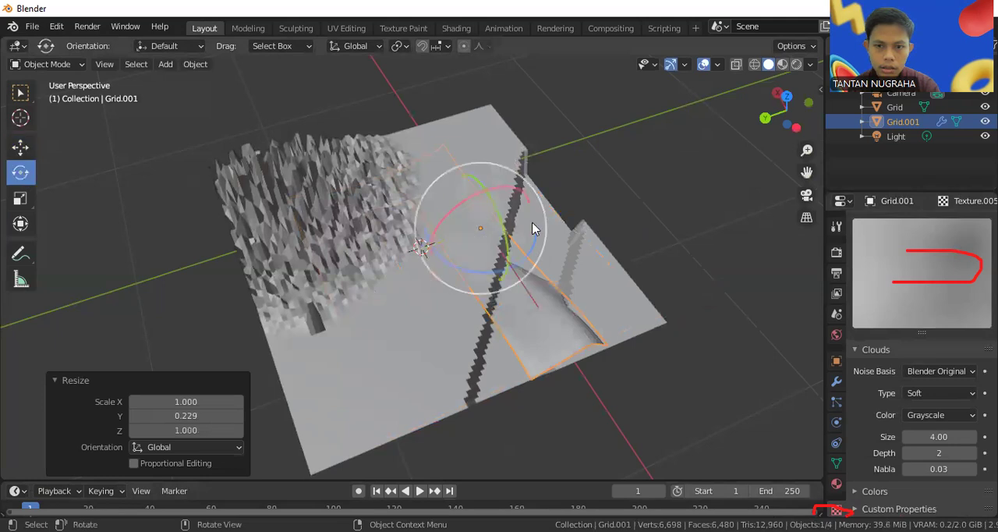
drag(530, 244, 469, 265)
middle_drag(469, 266, 526, 265)
drag(526, 265, 514, 244)
middle_drag(584, 279, 544, 243)
drag(544, 243, 470, 266)
middle_drag(470, 266, 492, 311)
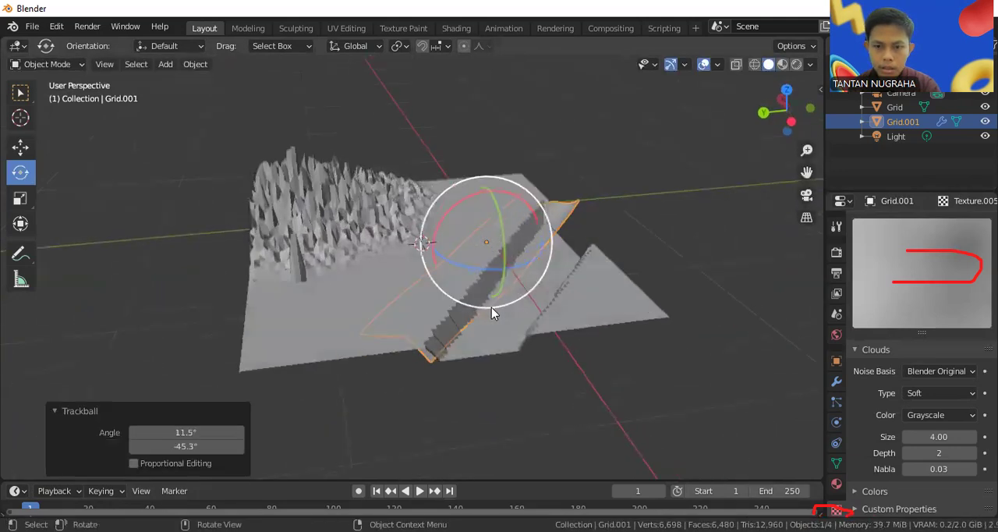
Move the water strip over the channel, including about 0.20 m along X, and fine-tune its height by about 0.045 m
click(21, 149)
drag(446, 248, 530, 220)
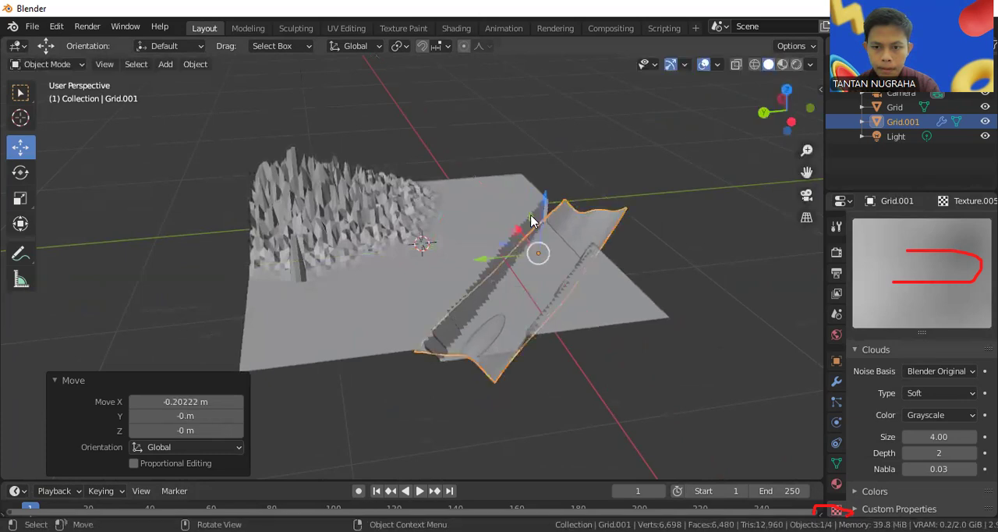
drag(538, 253, 542, 195)
middle_drag(549, 215, 560, 251)
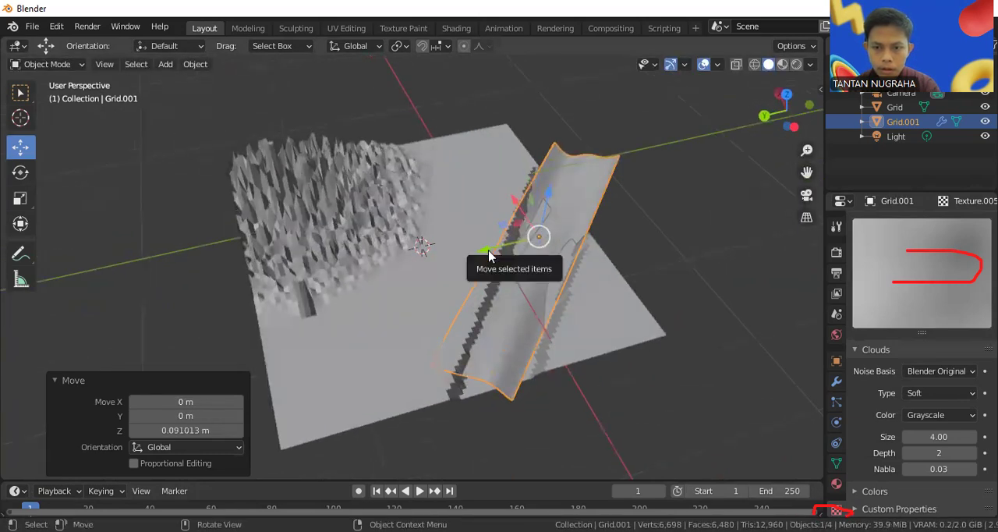
drag(548, 197, 549, 212)
middle_drag(549, 212, 510, 197)
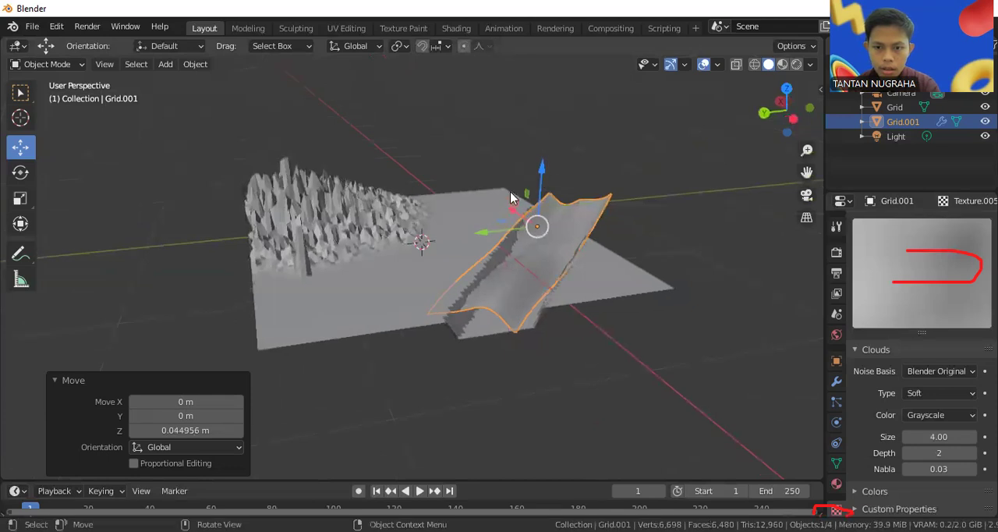
Shift the water strip about 0.072 m along Y and rotate it by trackball angles of about -2.29° and 8.02°
drag(485, 229, 468, 231)
middle_drag(468, 232, 585, 289)
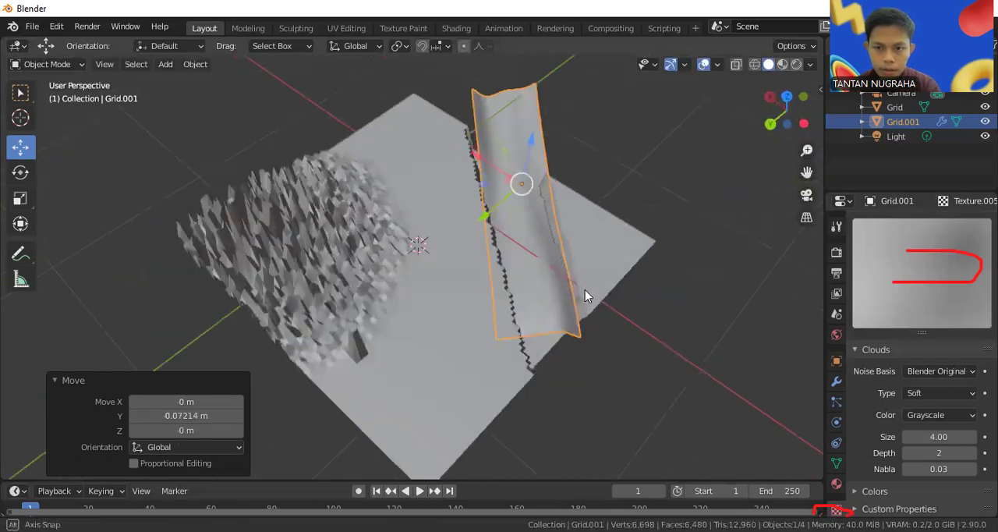
click(21, 172)
drag(531, 225, 542, 215)
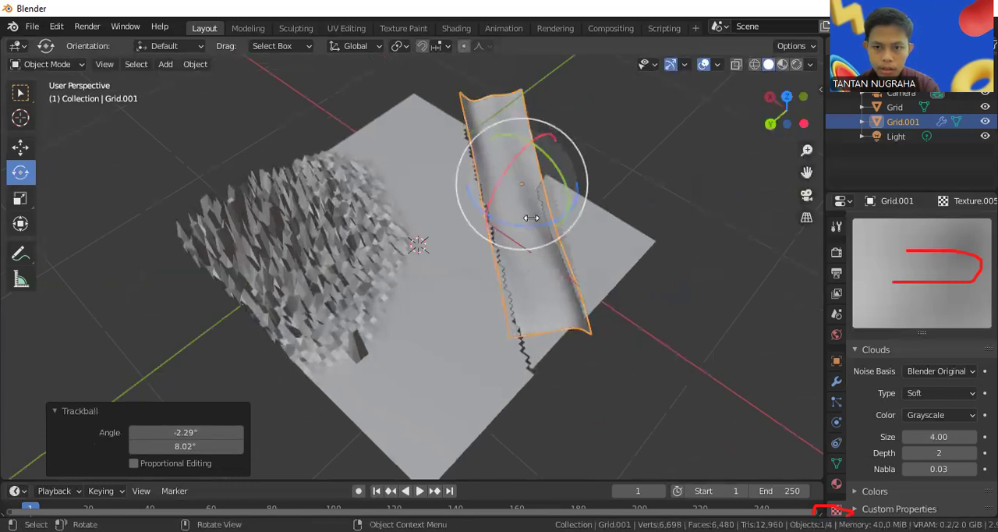
Try shifting the water strip about 0.009 m along Y and 0.086 m along Z, and undo the move
click(21, 147)
mouse_move(511, 178)
mouse_down()
mouse_move(524, 184)
mouse_move(509, 190)
mouse_up()
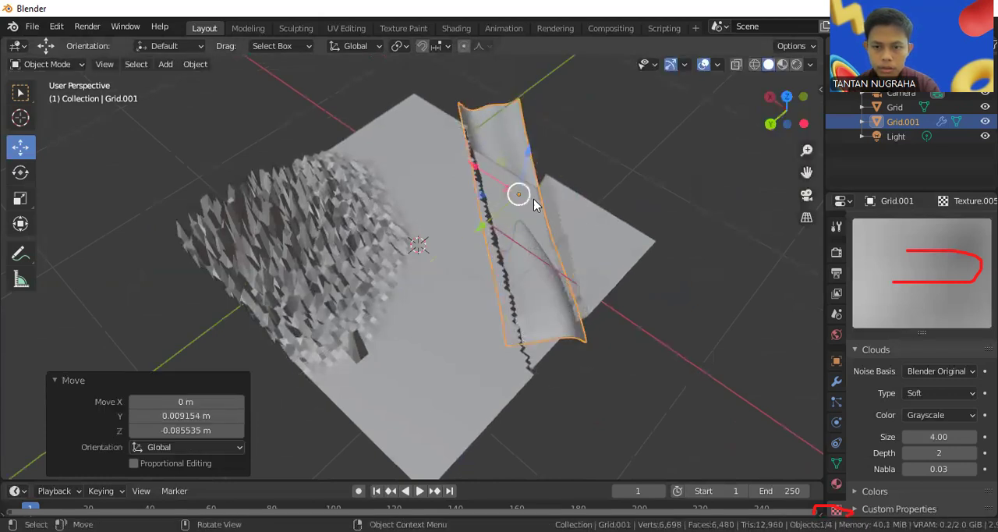
key(ctrl+z)
Nudge the water strip in small moves to line it up with the channel banks
middle_drag(605, 213, 530, 226)
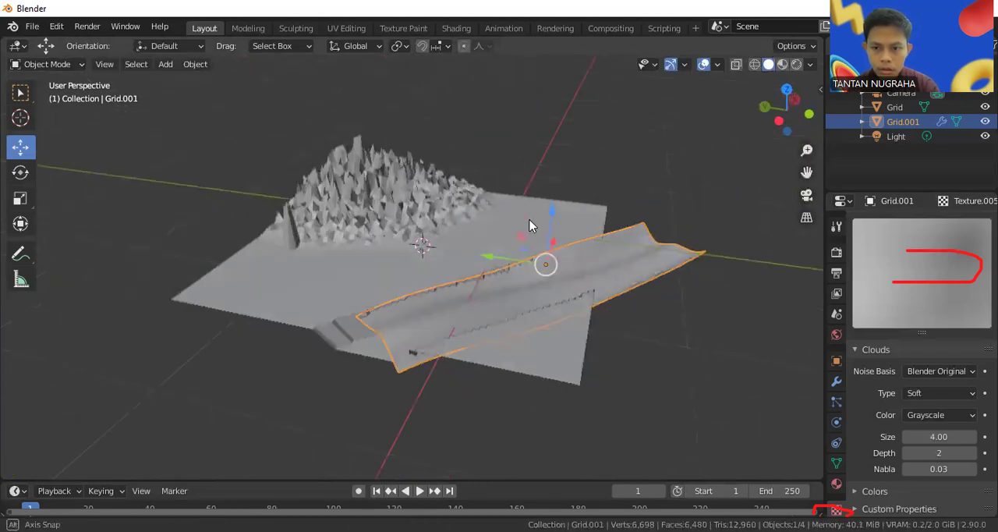
mouse_move(519, 262)
mouse_down()
mouse_move(492, 263)
mouse_move(534, 241)
mouse_move(523, 269)
mouse_up()
mouse_move(524, 270)
middle_down()
mouse_move(591, 273)
mouse_move(515, 258)
middle_up()
drag(513, 257, 557, 282)
middle_drag(557, 276, 588, 187)
Scale the water strip uniformly to about 1.044, nudge it sideways within the channel, and deselect it
scroll(590, 234, up, 3)
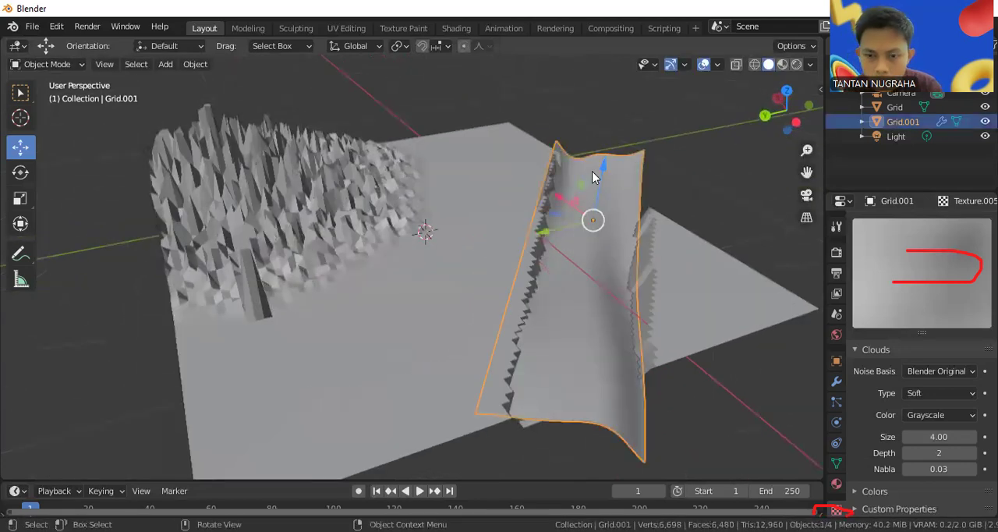
key(s)
click(607, 176)
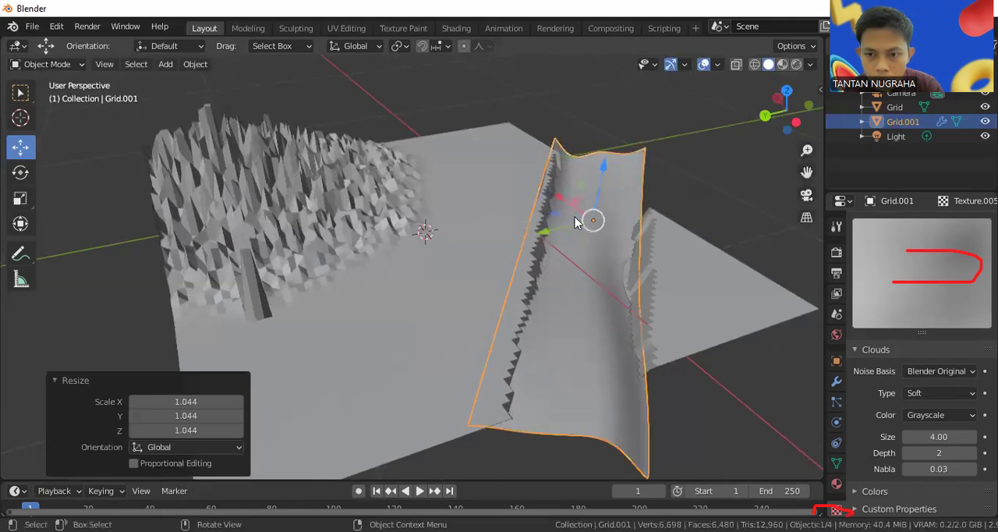
drag(572, 223, 574, 221)
click(671, 153)
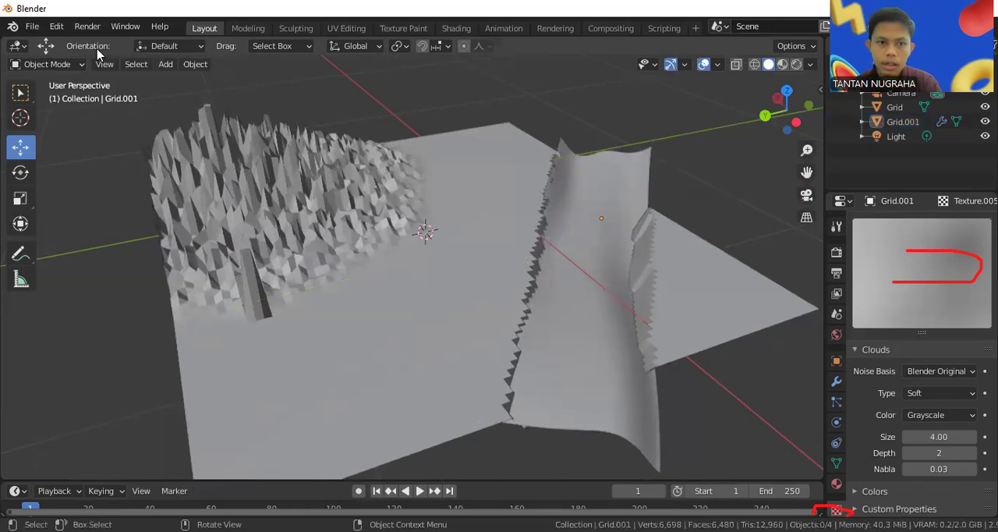
mouse_move(552, 280)
middle_down()
mouse_move(530, 267)
mouse_move(436, 284)
mouse_move(547, 296)
middle_up()
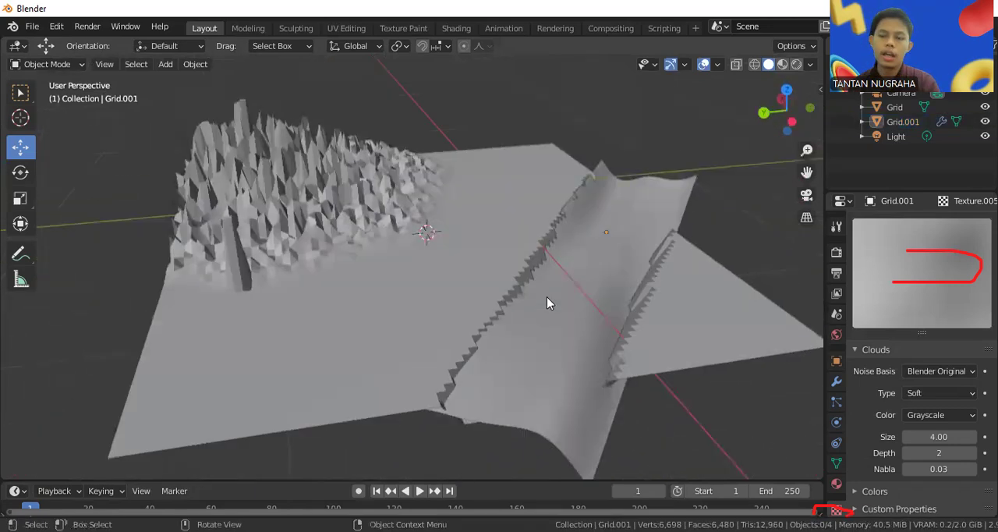